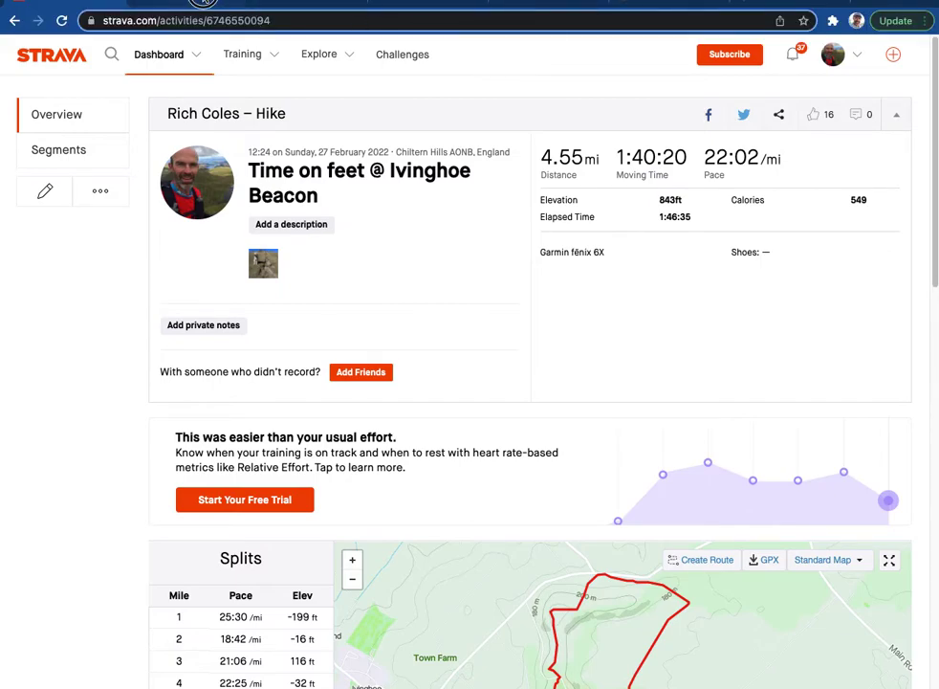
# Step: Switch from the Strava 'Time on feet' hike page to the prodactive.co.uk tab
pyautogui.click(203, 3)
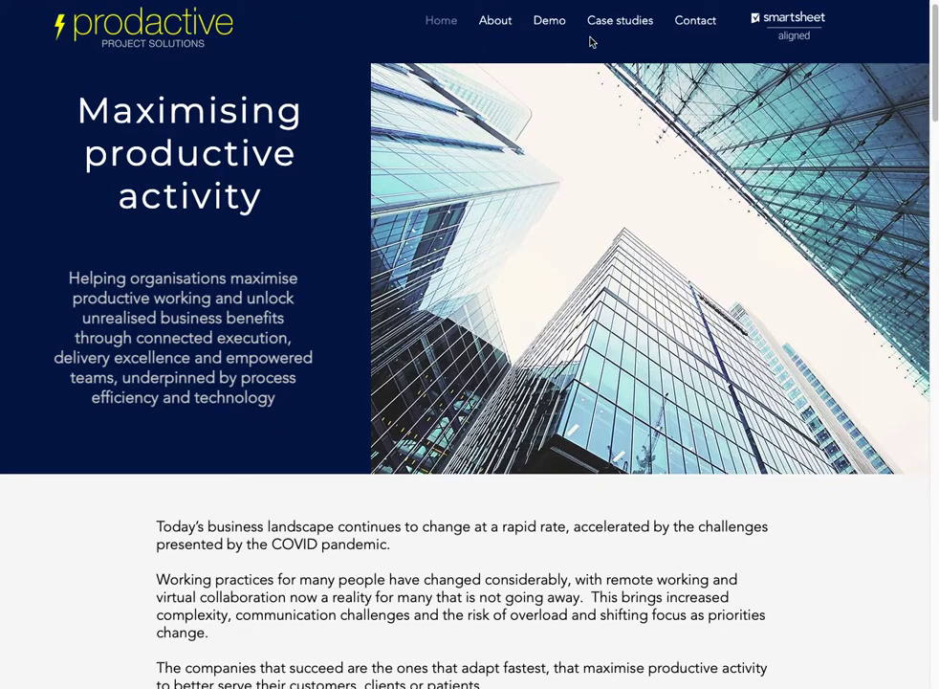
# Step: Choose Live Dashboard under the Demo menu to reach the Strava Smartsheet demo dashboard
pyautogui.moveTo(561, 71)
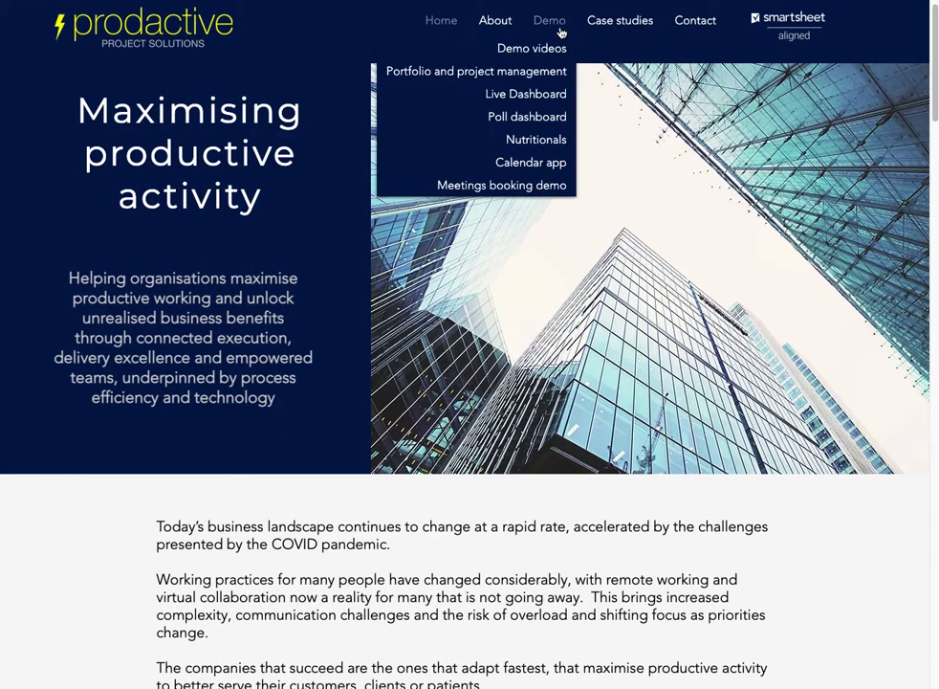
pyautogui.click(555, 94)
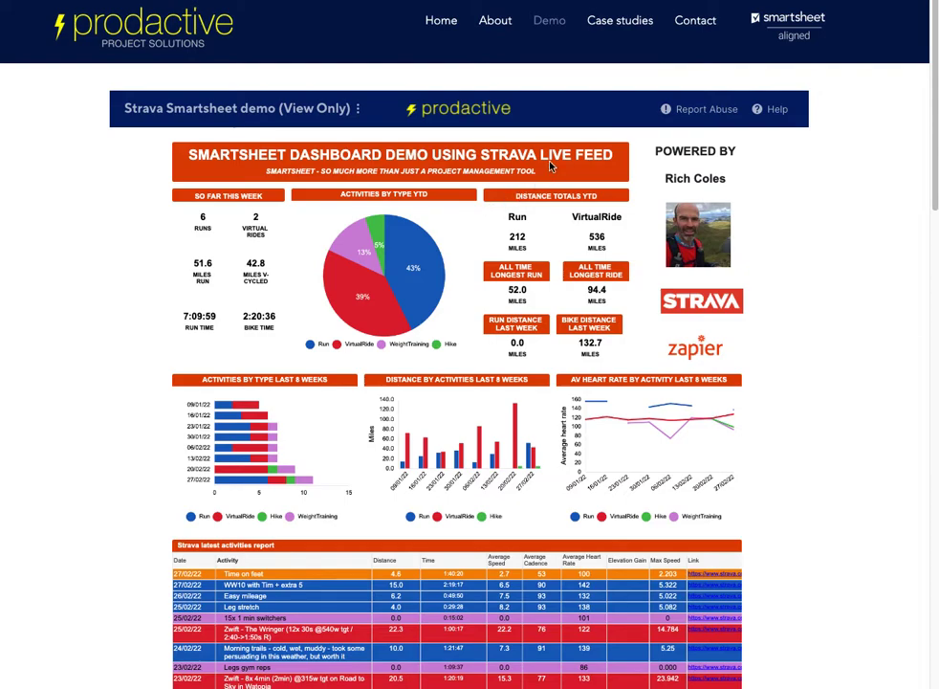
pyautogui.moveTo(554, 31)
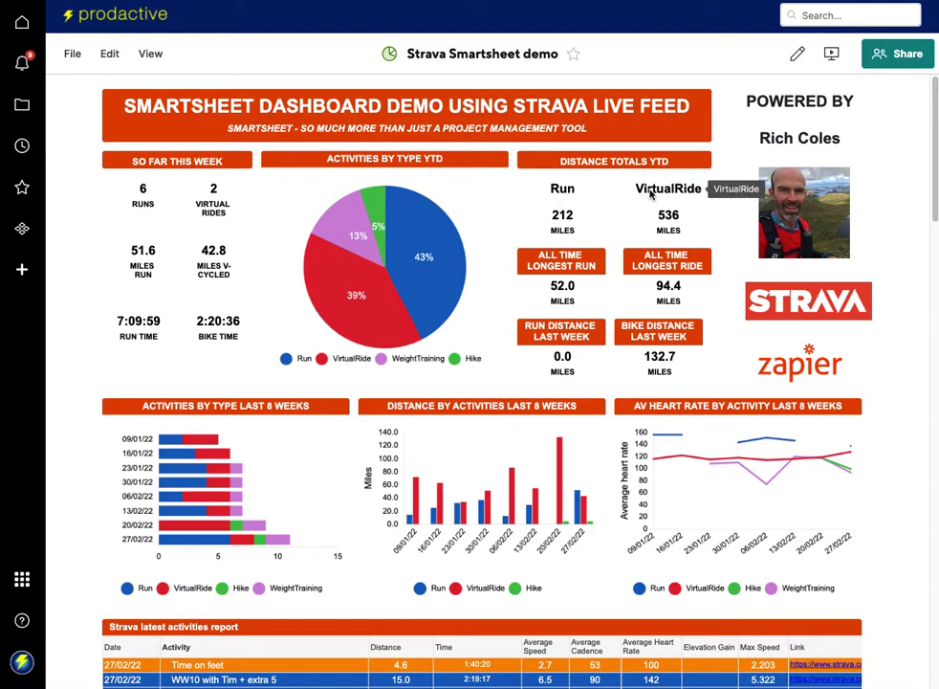
pyautogui.moveTo(387, 326)
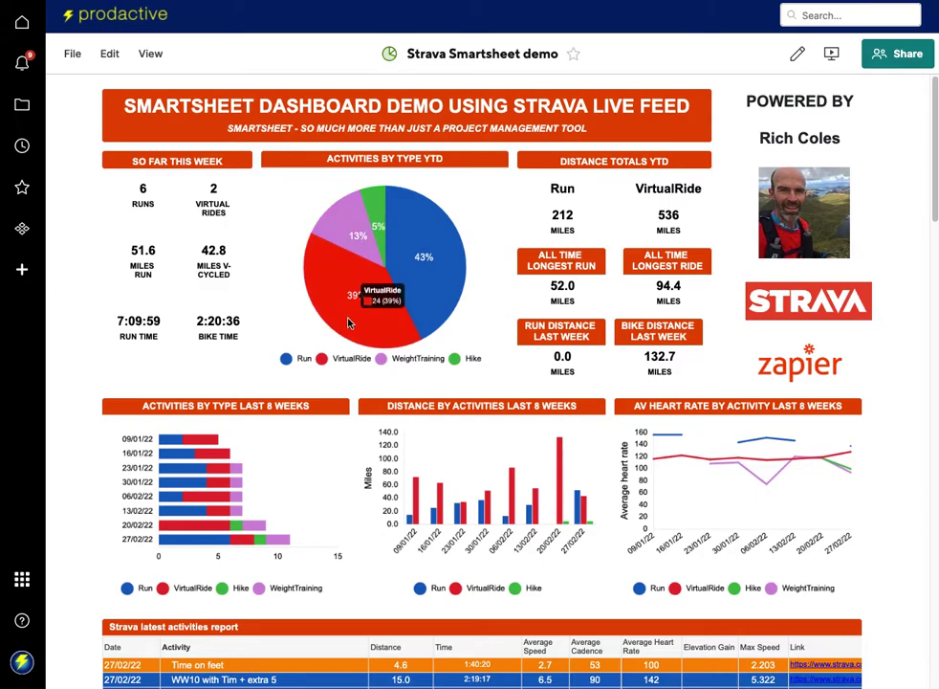
pyautogui.moveTo(430, 299)
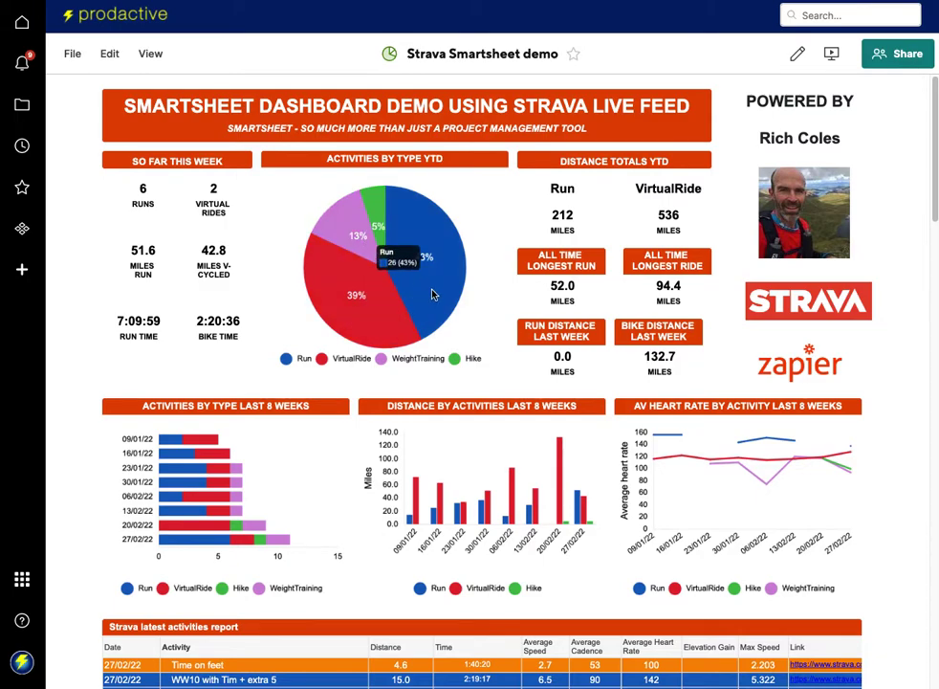
pyautogui.click(394, 362)
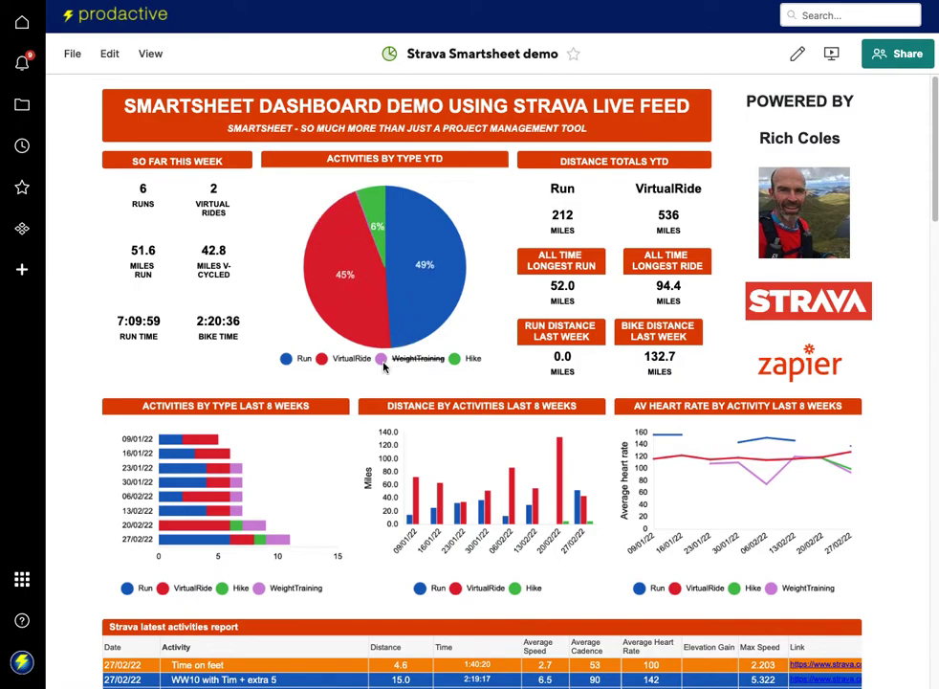
pyautogui.click(384, 362)
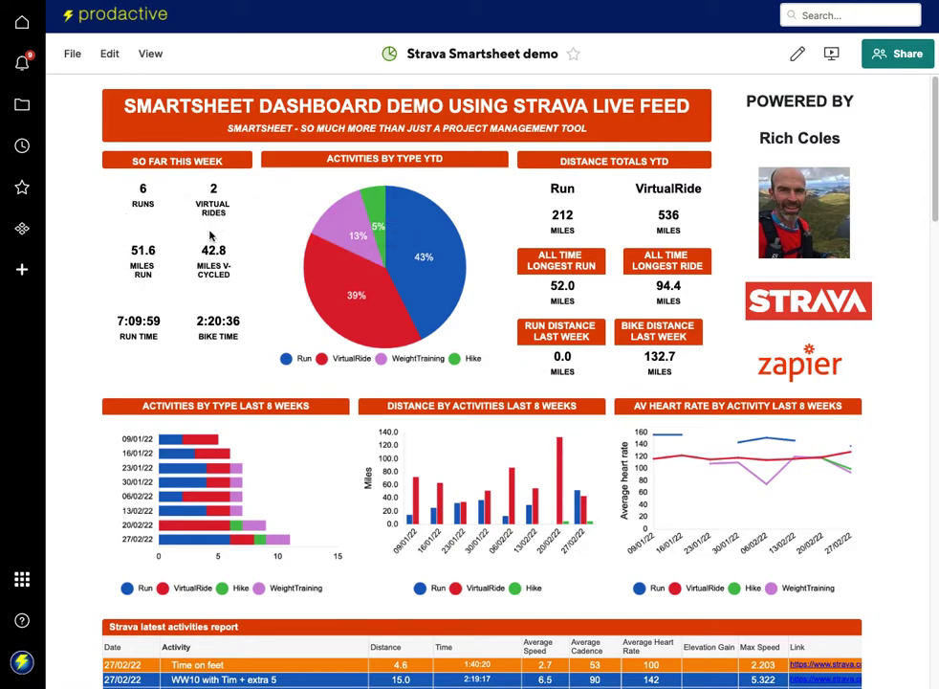
pyautogui.scroll(-1, 211, 237)
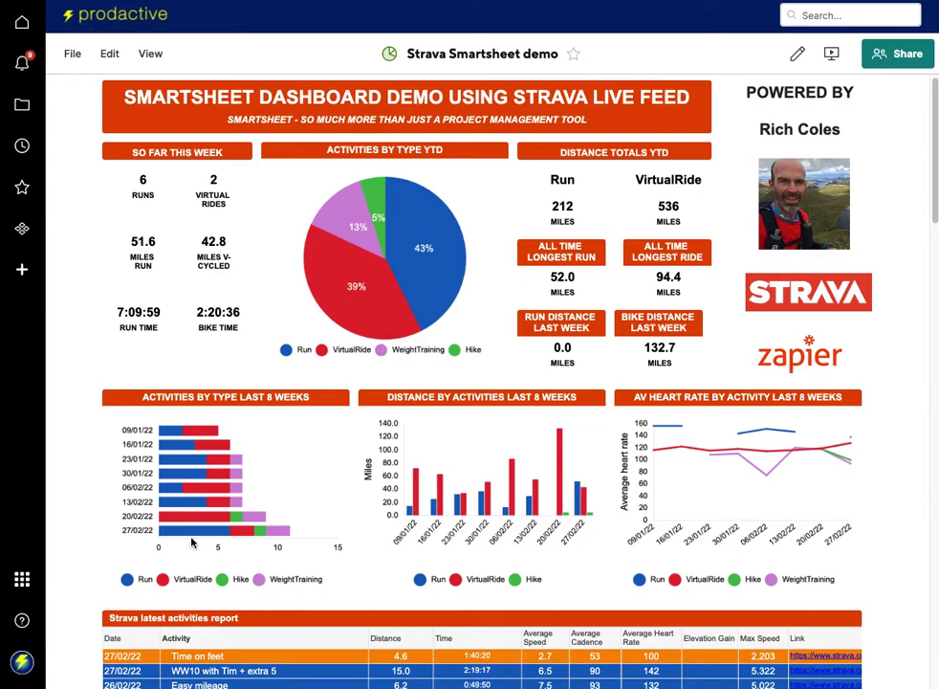
pyautogui.moveTo(191, 540)
pyautogui.moveTo(851, 441)
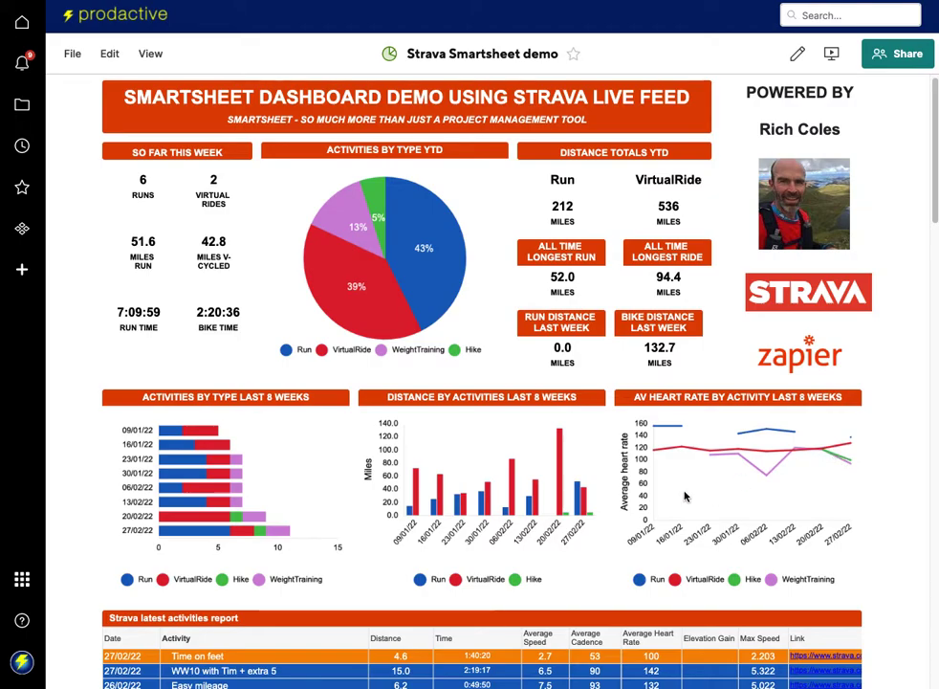
# Step: Scroll past the activities table, Spartan Race video and contact form to the Strava feed calendar
pyautogui.scroll(-5, 685, 495)
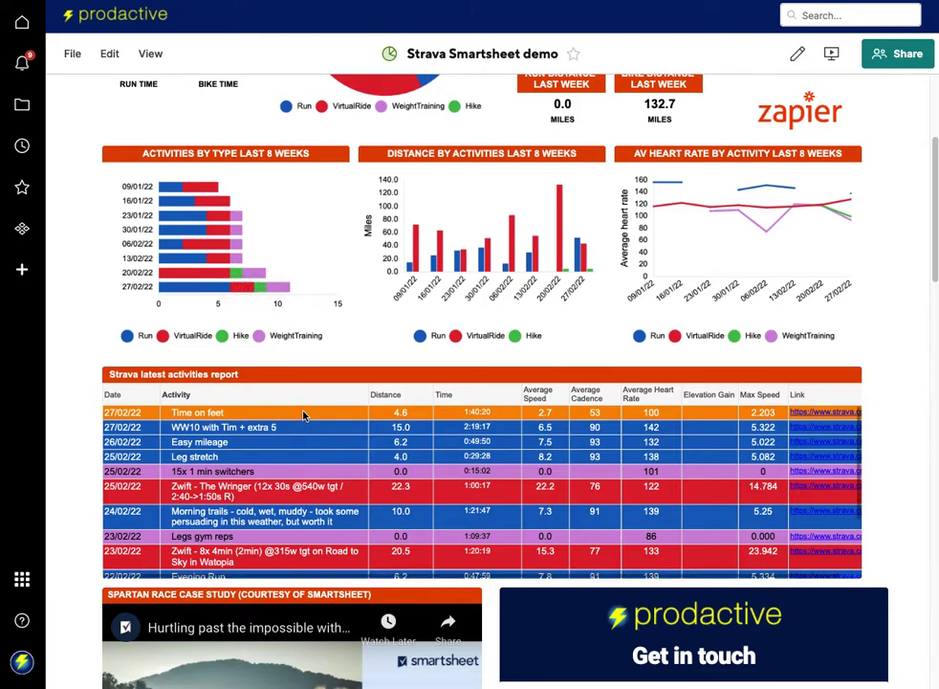
pyautogui.scroll(3, 285, 451)
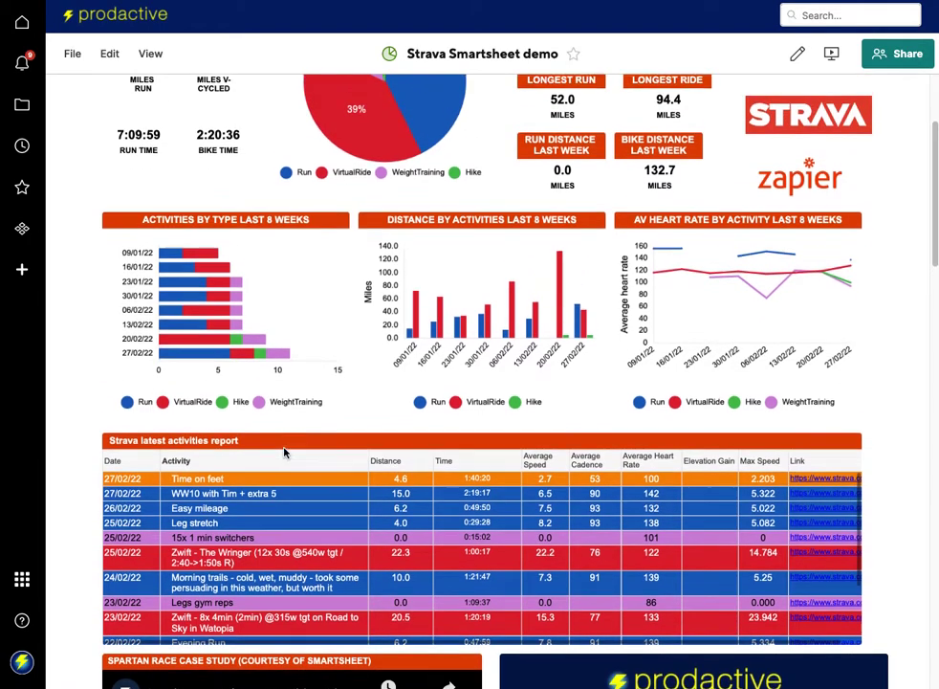
pyautogui.scroll(1, 390, 259)
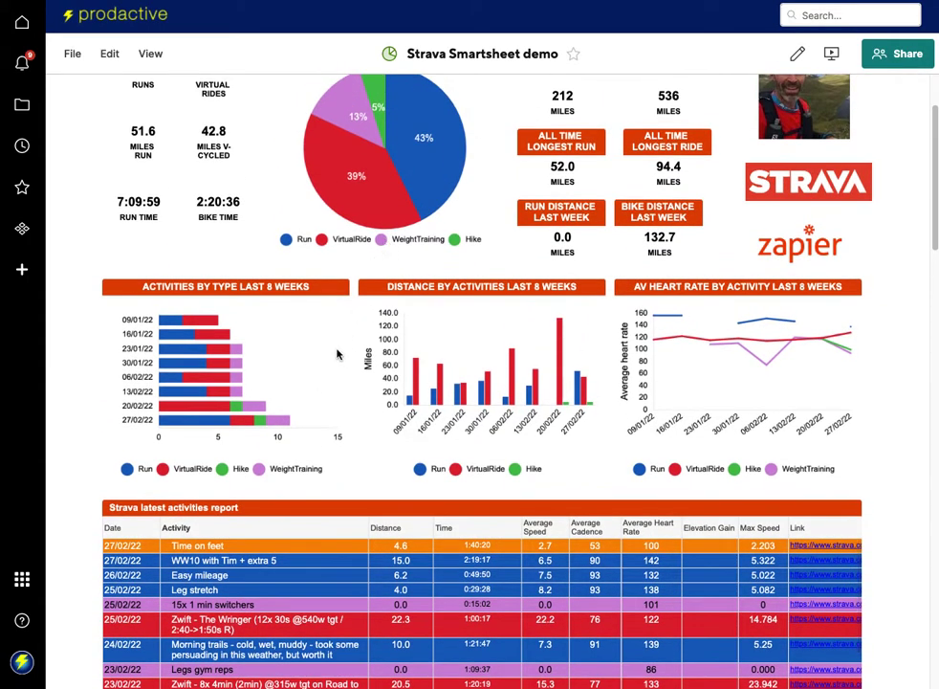
pyautogui.scroll(-3, 336, 427)
pyautogui.scroll(-10, 336, 426)
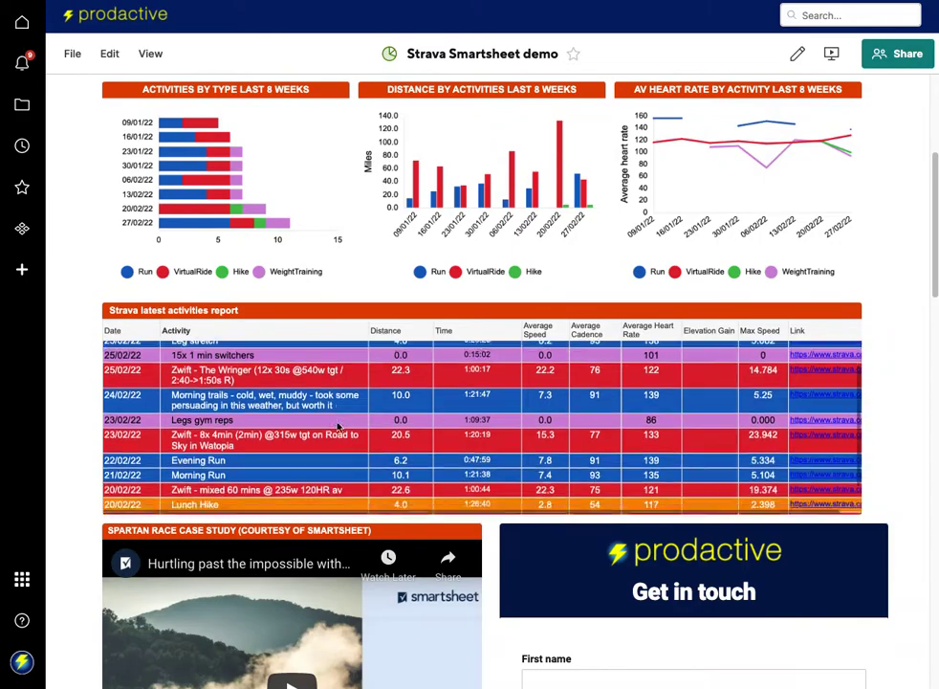
pyautogui.scroll(-2, 356, 496)
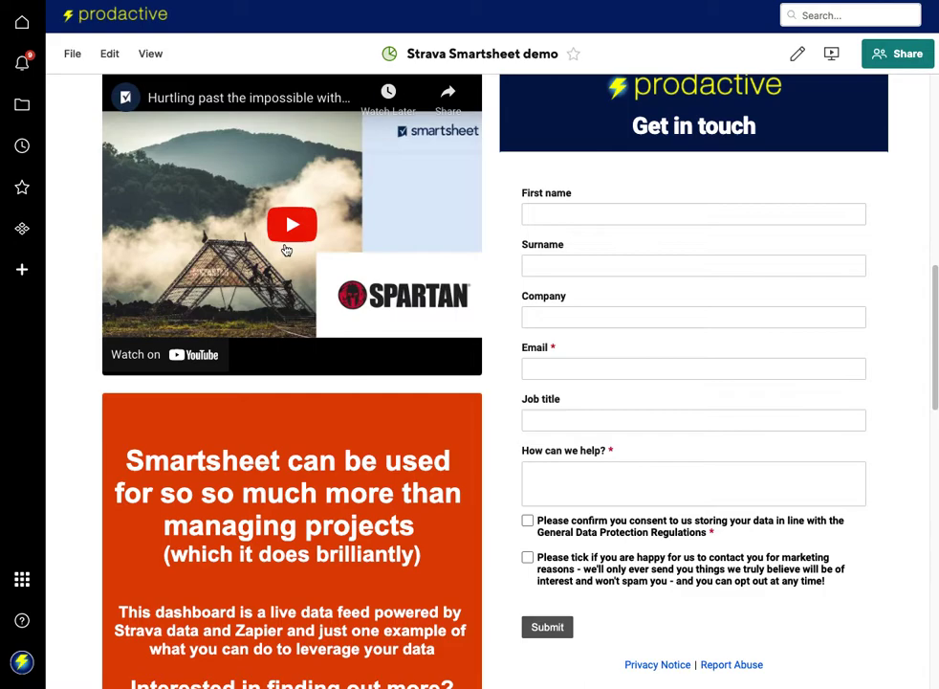
pyautogui.scroll(1, 285, 248)
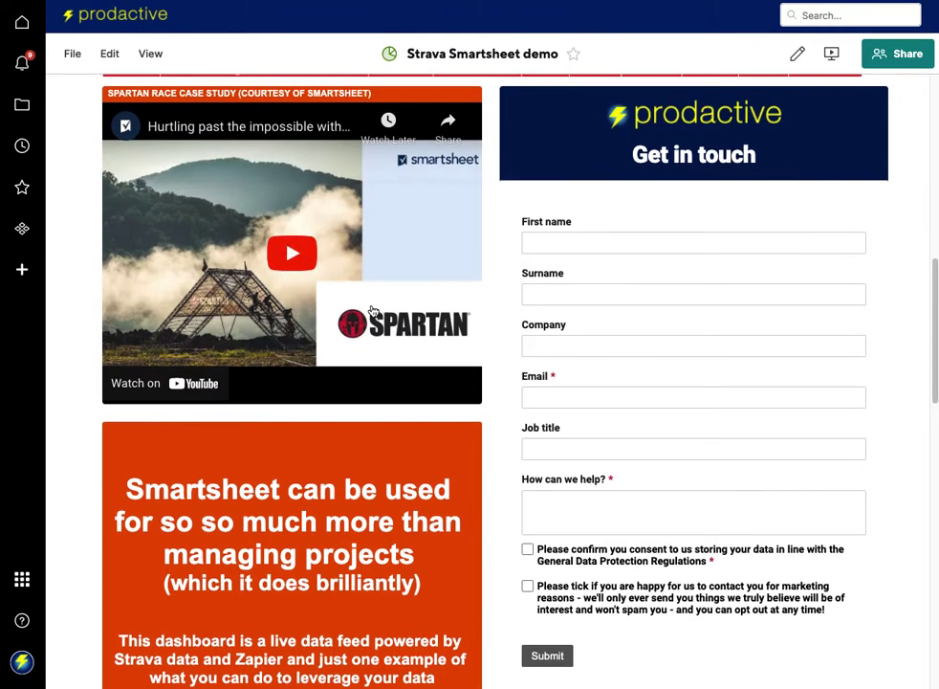
pyautogui.scroll(1, 373, 311)
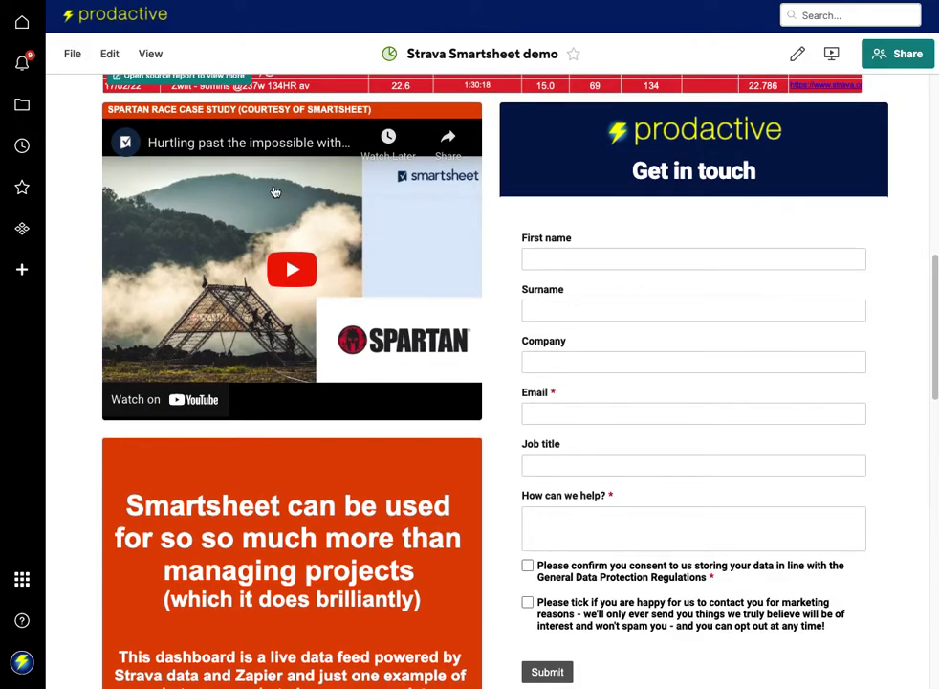
pyautogui.scroll(-5, 388, 373)
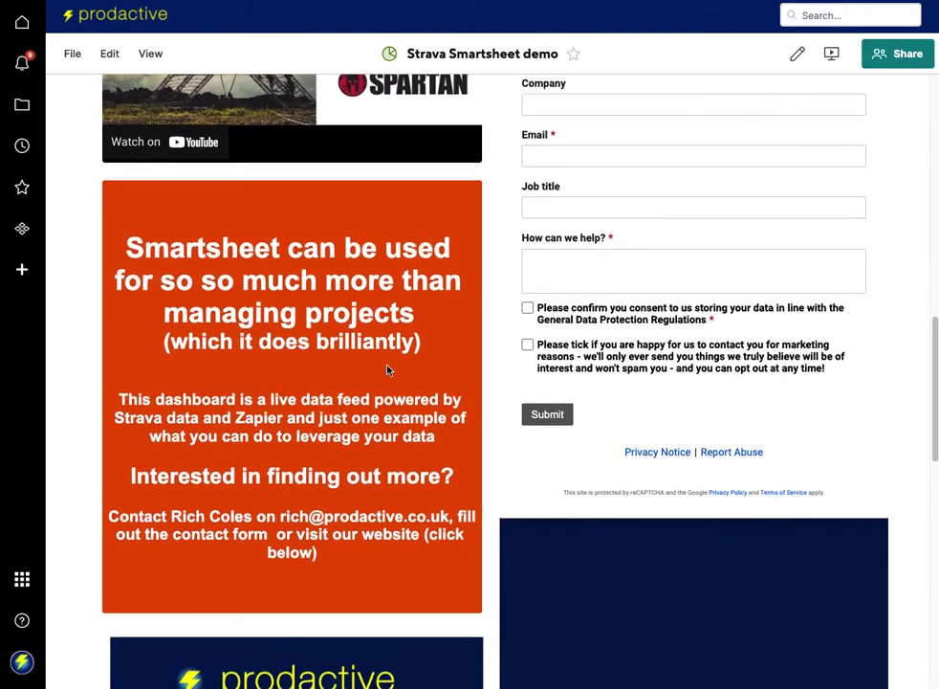
pyautogui.scroll(-7, 469, 378)
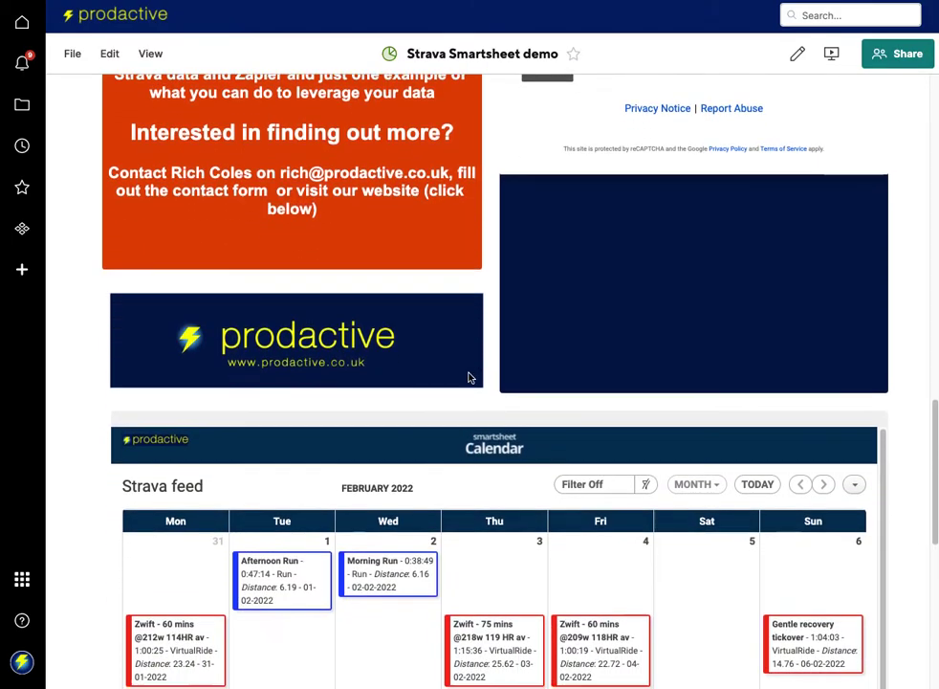
# Step: Scroll through the dashboard's Strava feed calendar and contact form before moving to the Strava metrics sheet
pyautogui.scroll(-4, 469, 377)
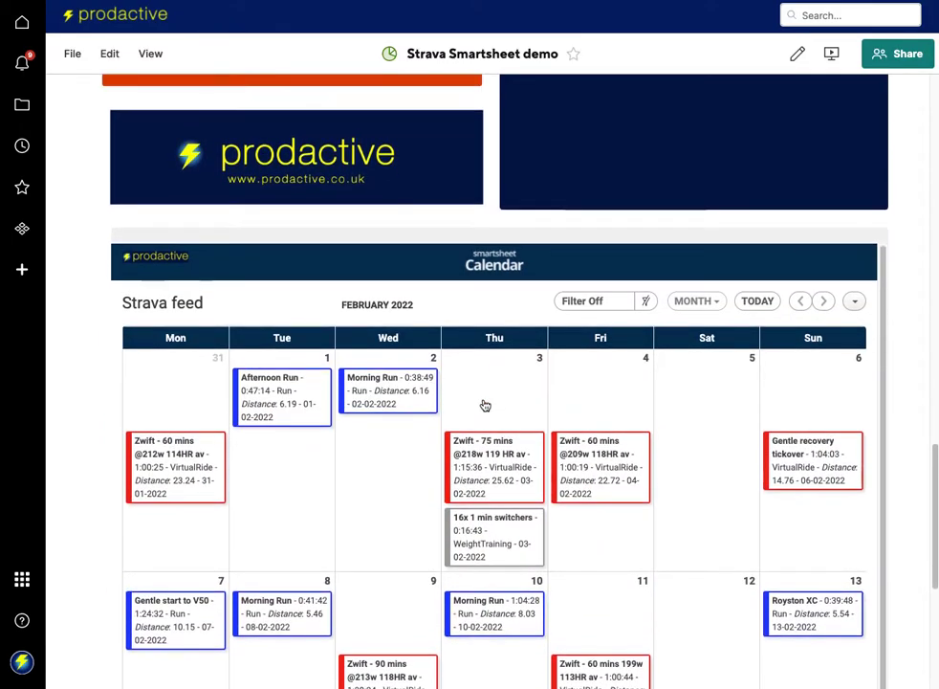
pyautogui.scroll(18, 485, 406)
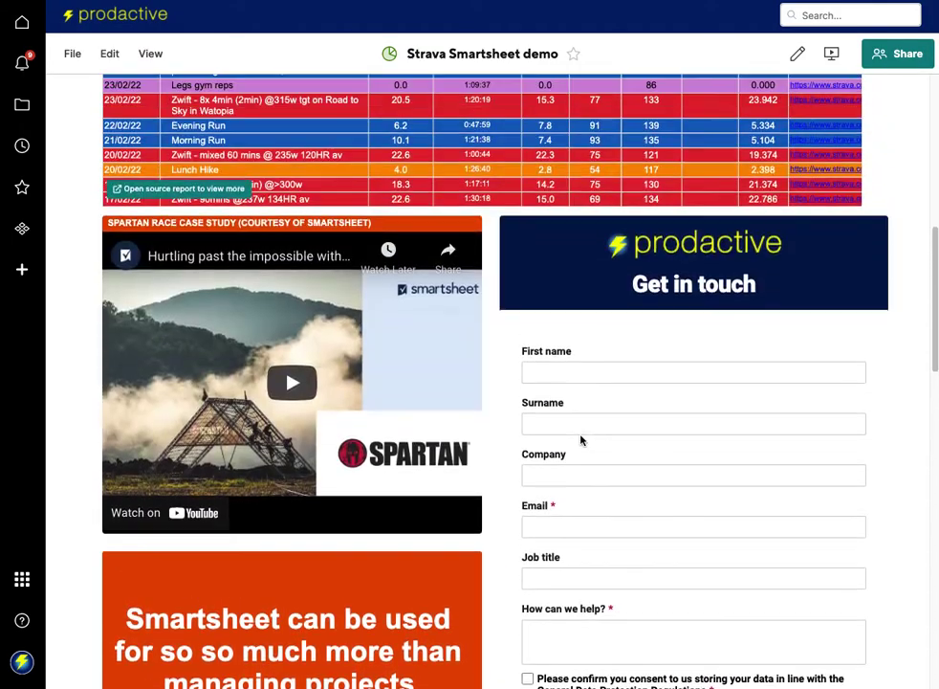
pyautogui.scroll(-18, 581, 440)
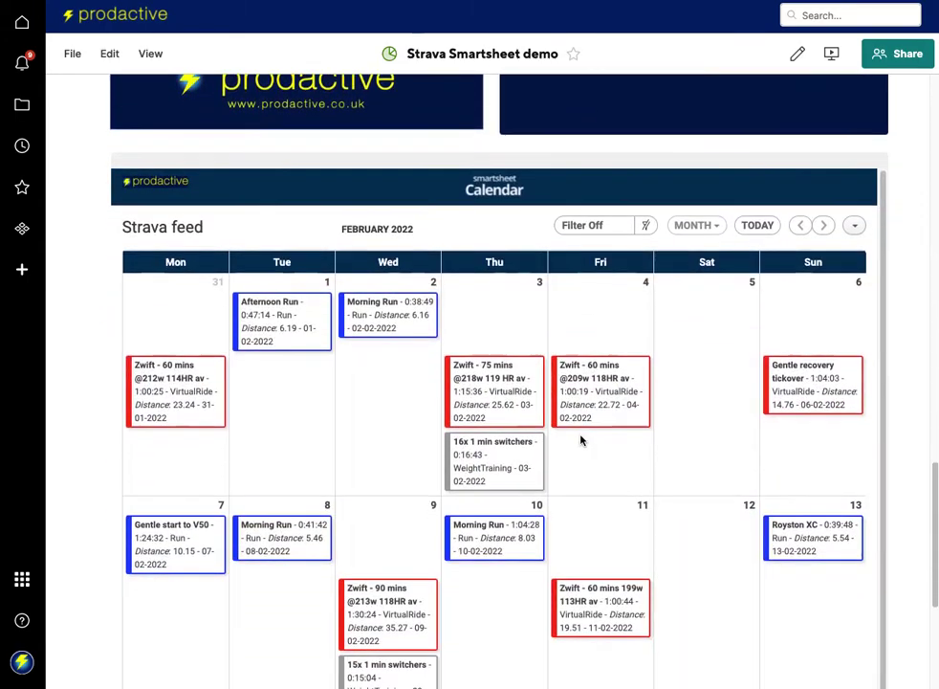
pyautogui.scroll(-2, 580, 440)
pyautogui.scroll(1, 577, 482)
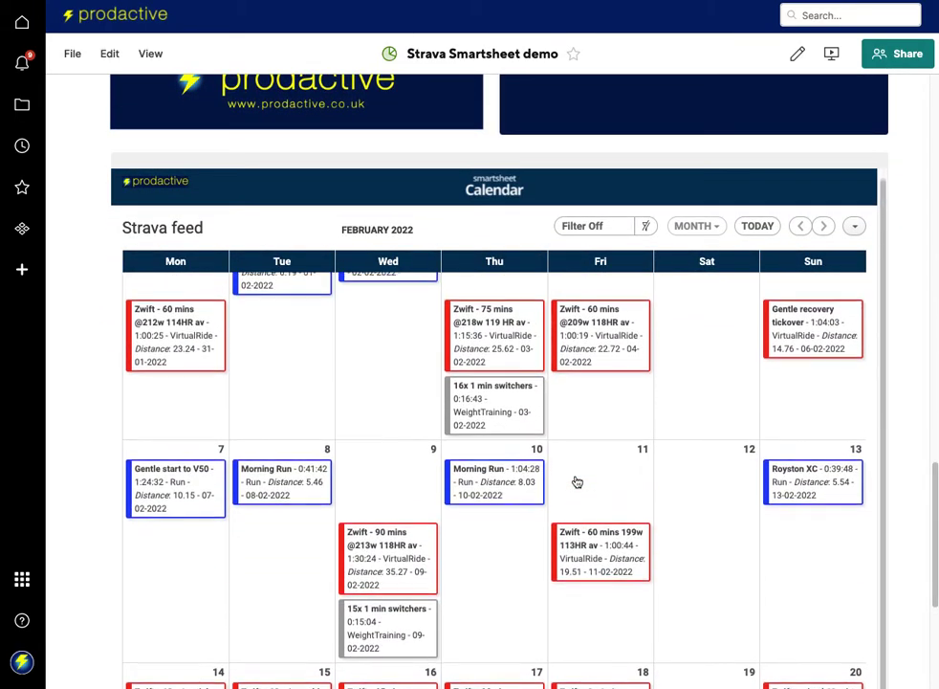
pyautogui.scroll(1, 577, 482)
pyautogui.scroll(-7, 577, 481)
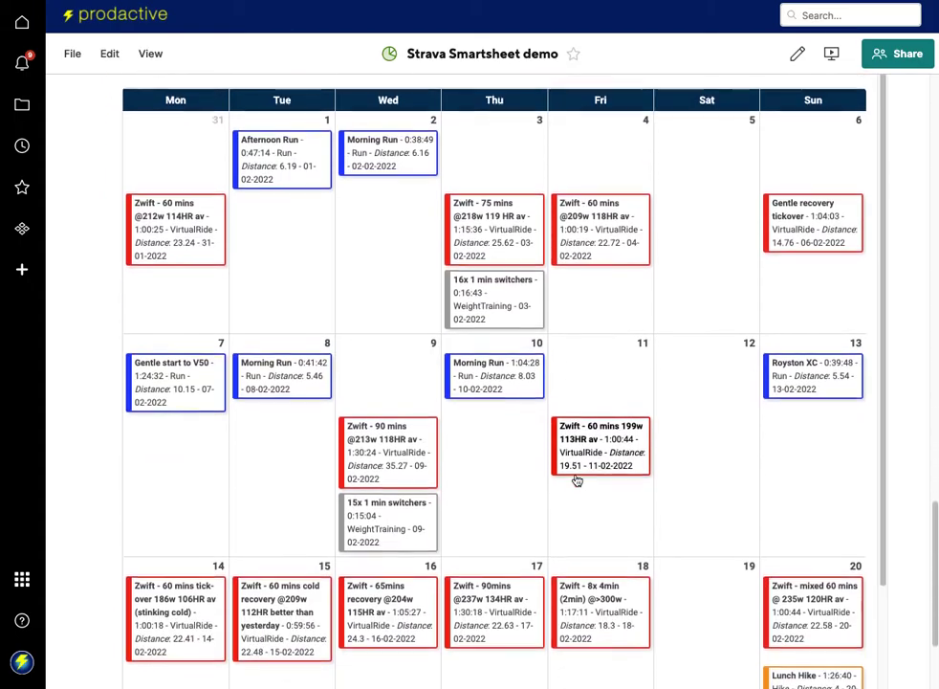
pyautogui.scroll(-3, 577, 481)
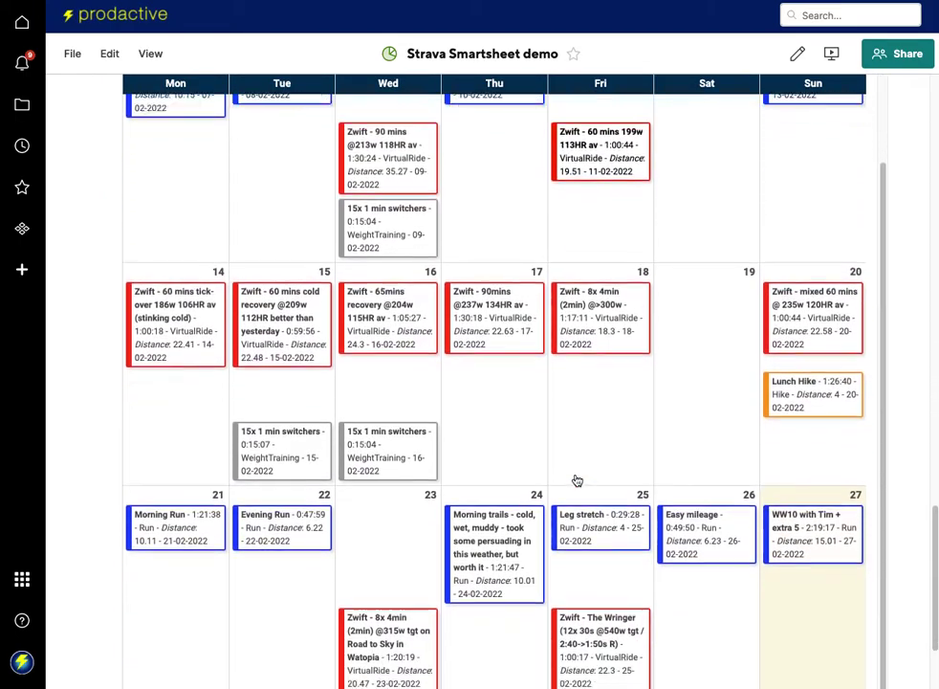
pyautogui.scroll(-3, 576, 481)
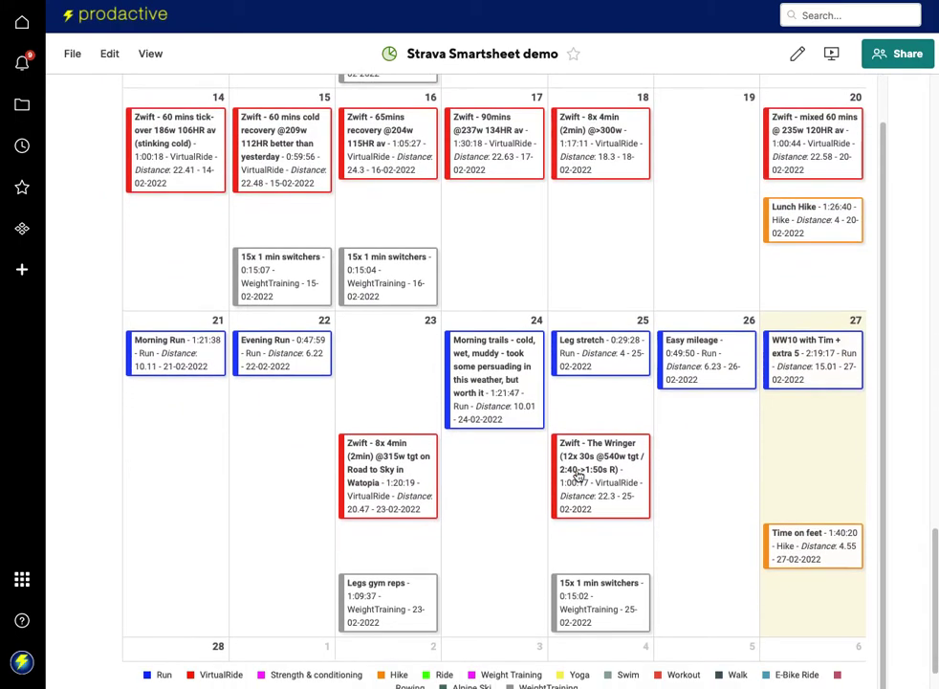
pyautogui.scroll(10, 578, 476)
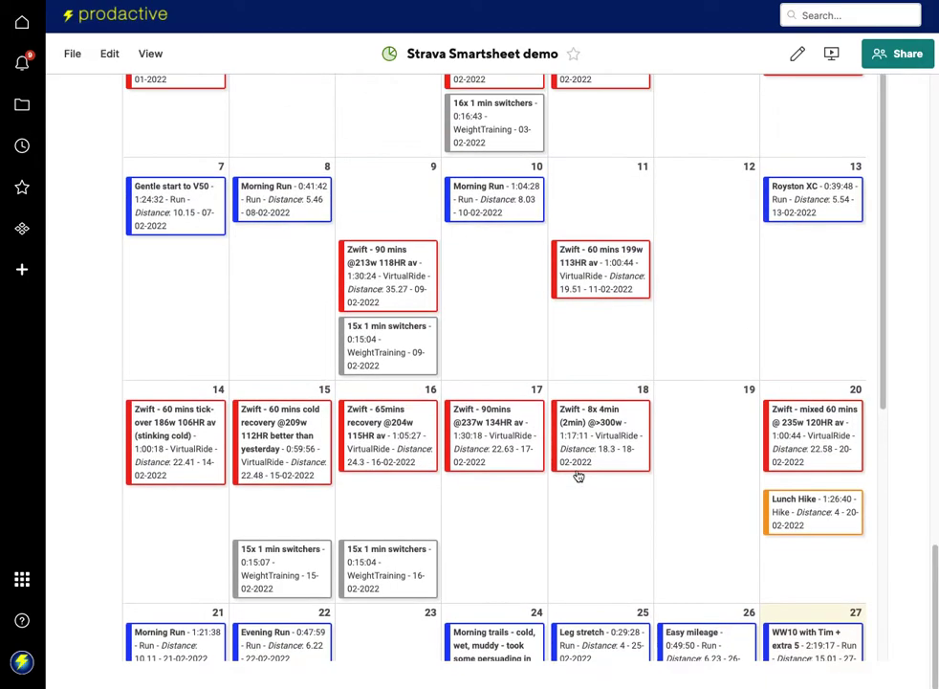
pyautogui.scroll(15, 578, 476)
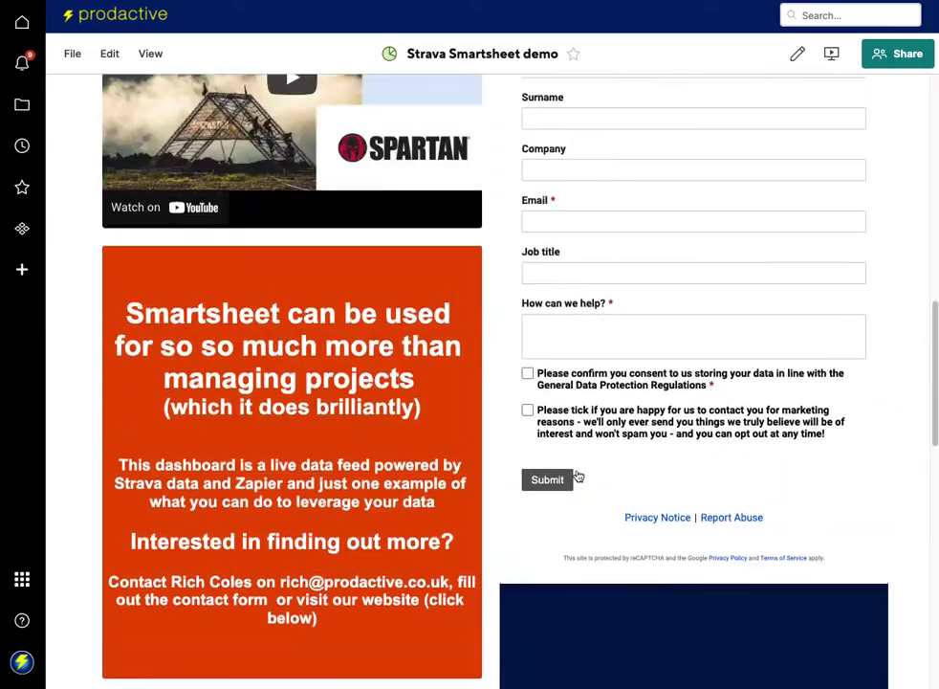
pyautogui.scroll(5, 578, 476)
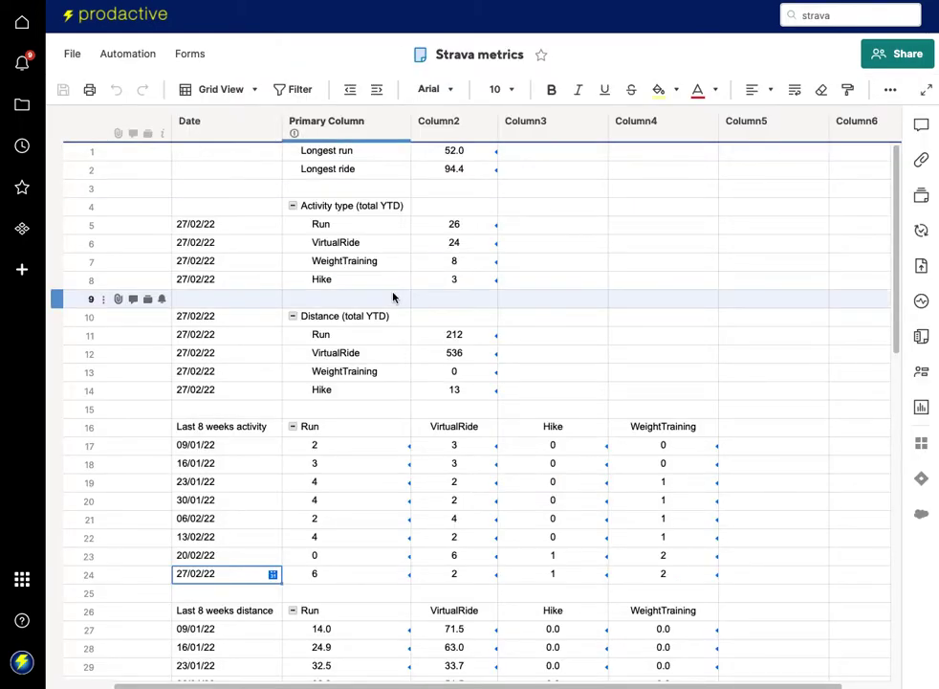
pyautogui.click(458, 156)
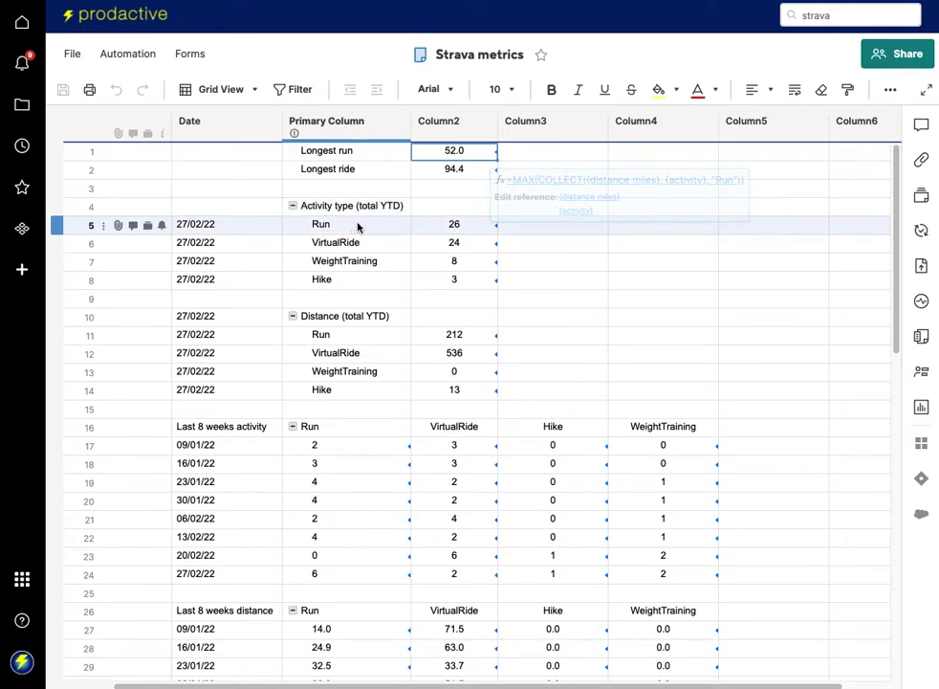
pyautogui.click(454, 226)
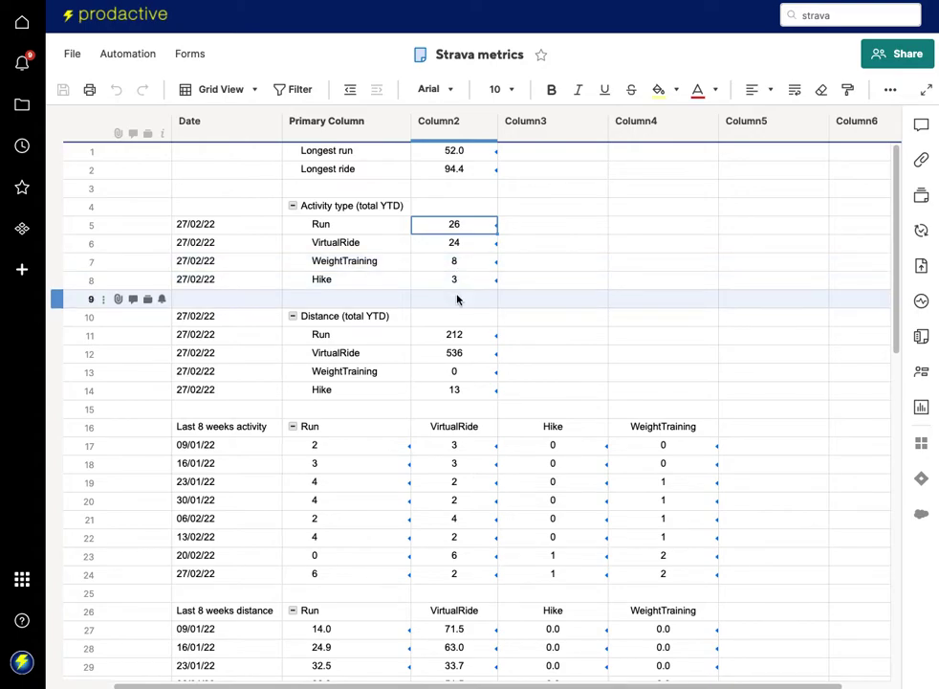
pyautogui.scroll(-1, 457, 297)
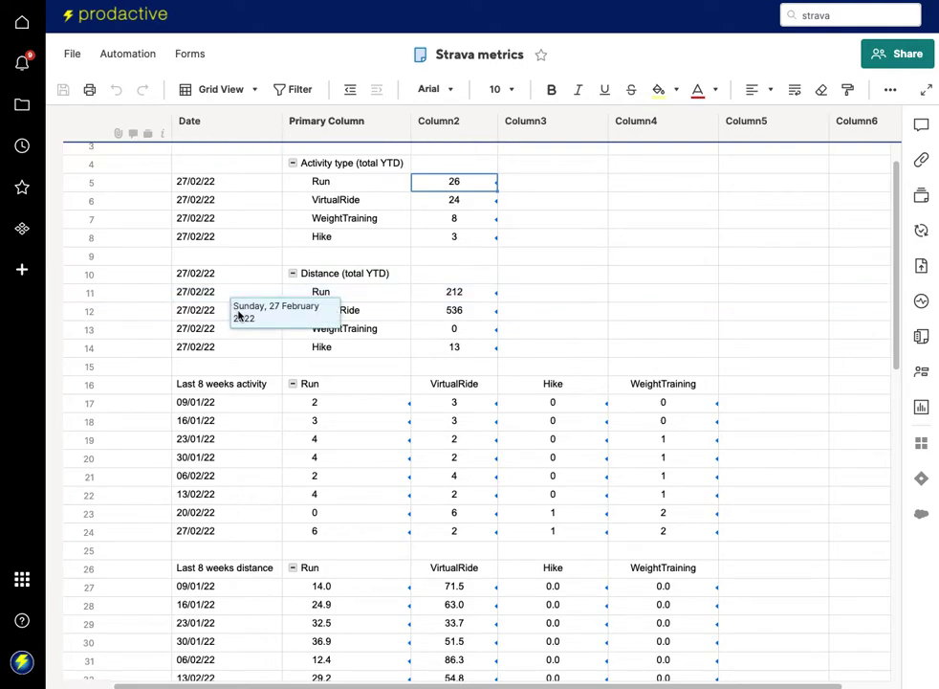
pyautogui.scroll(-1, 239, 315)
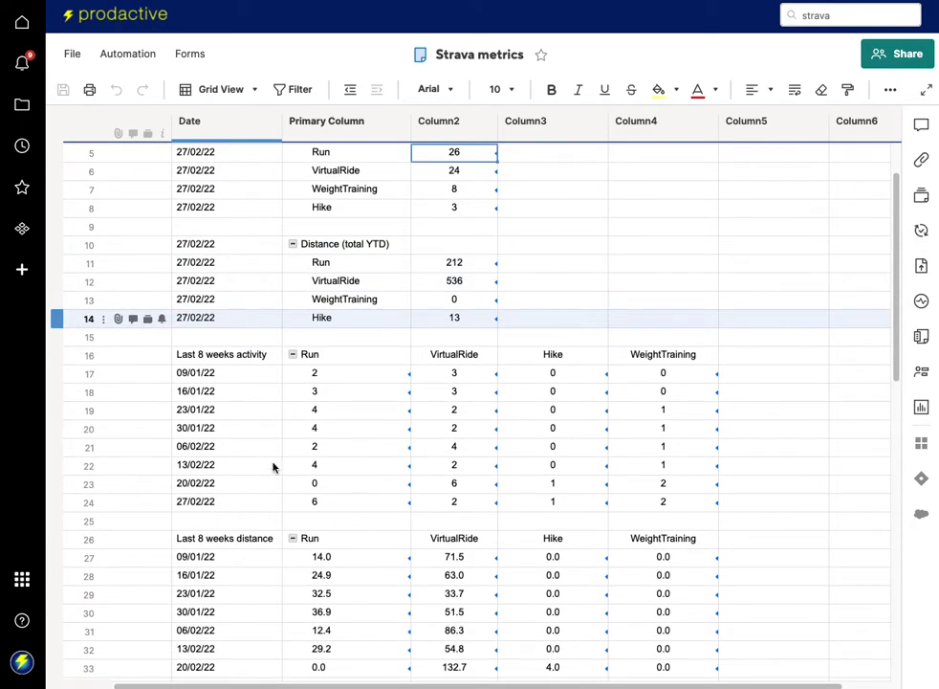
pyautogui.scroll(-5, 273, 466)
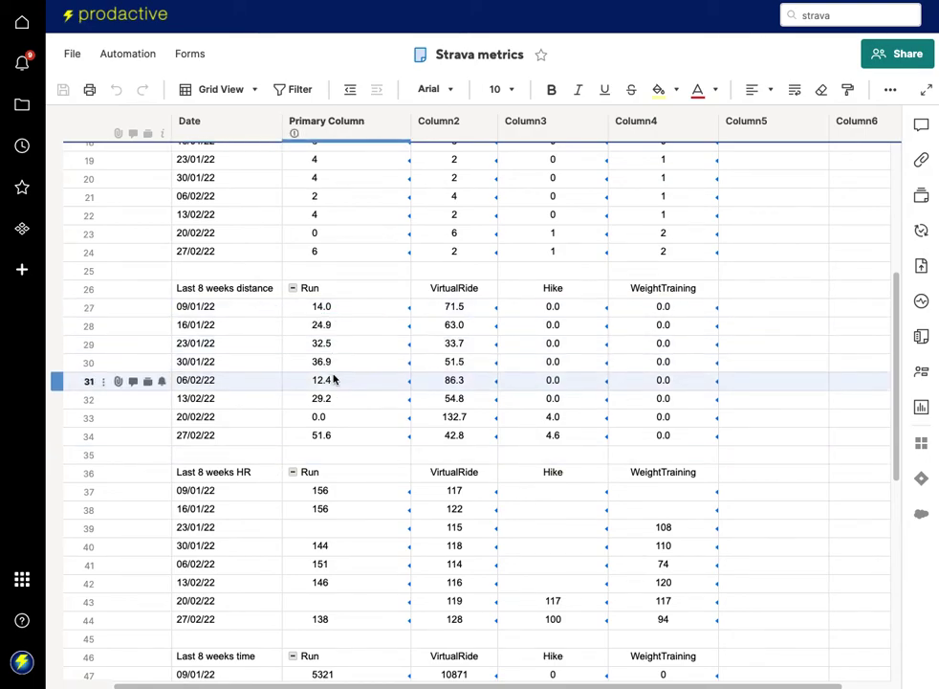
pyautogui.scroll(-2, 336, 378)
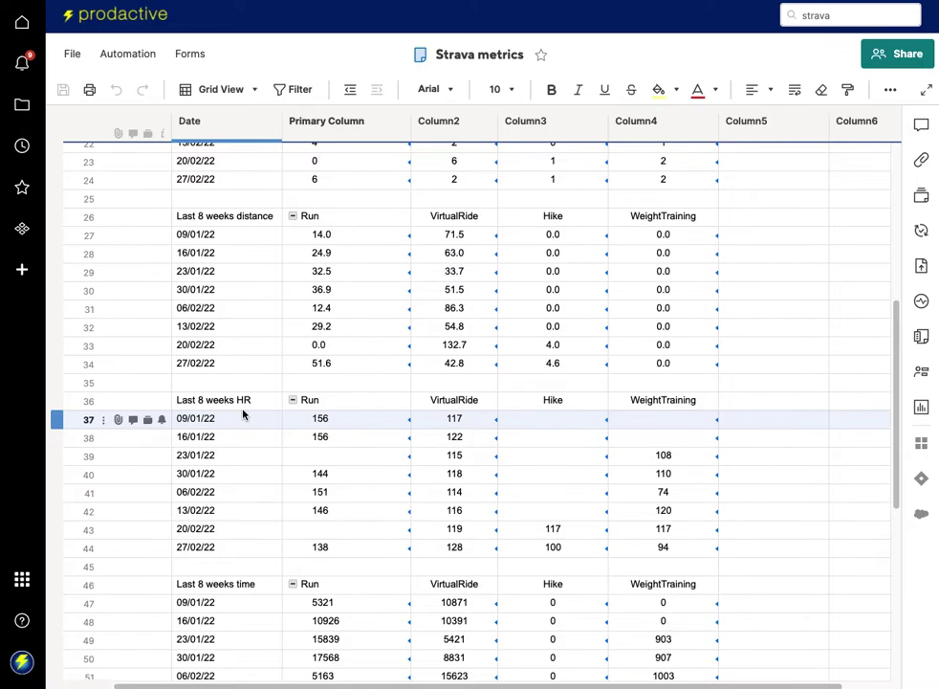
pyautogui.scroll(-3, 242, 417)
pyautogui.scroll(-6, 243, 491)
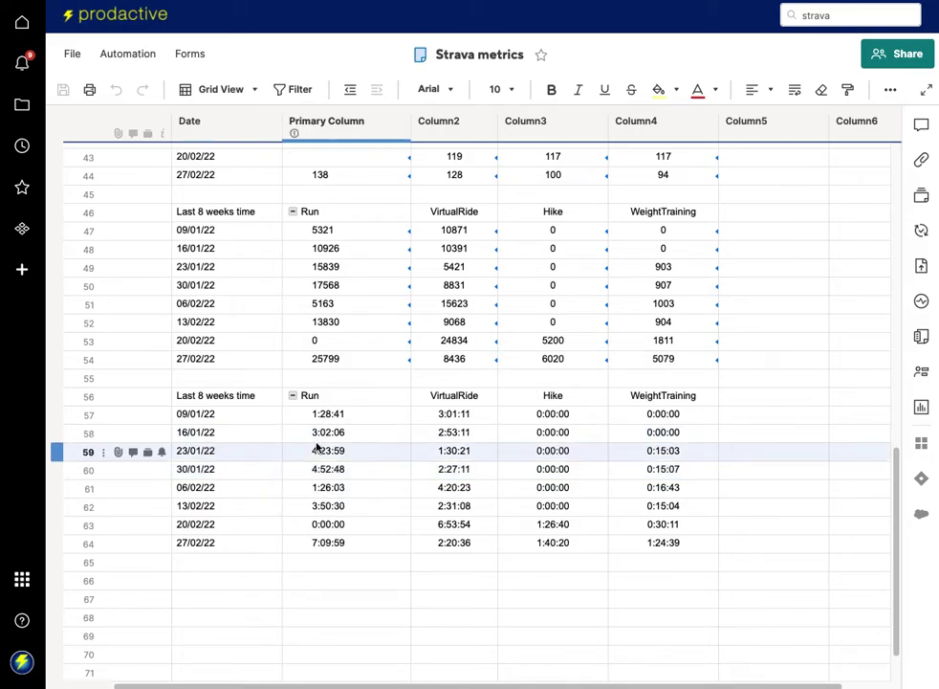
pyautogui.click(347, 419)
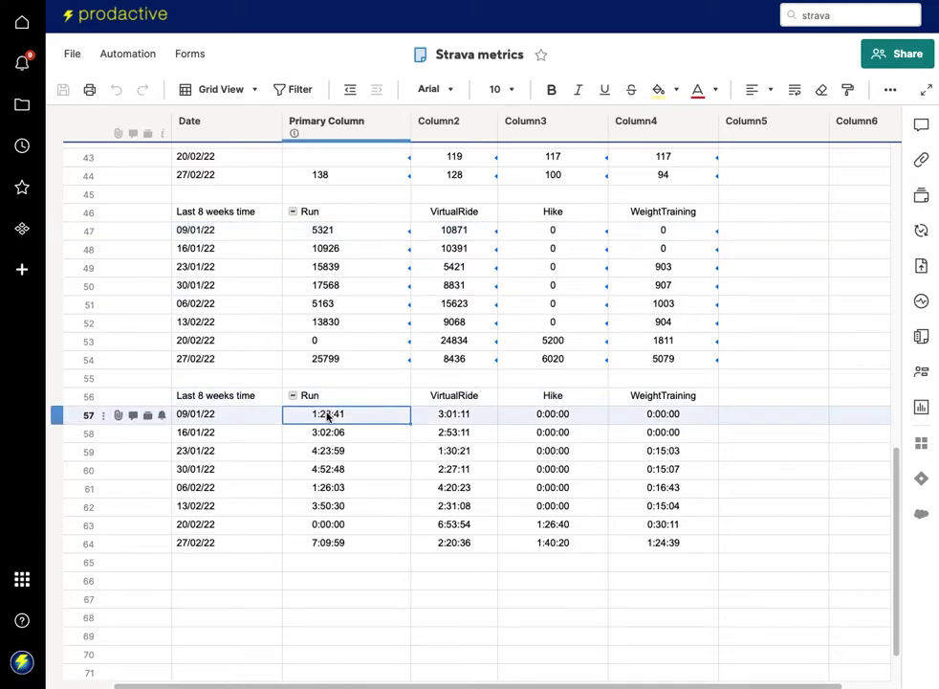
pyautogui.scroll(8, 327, 415)
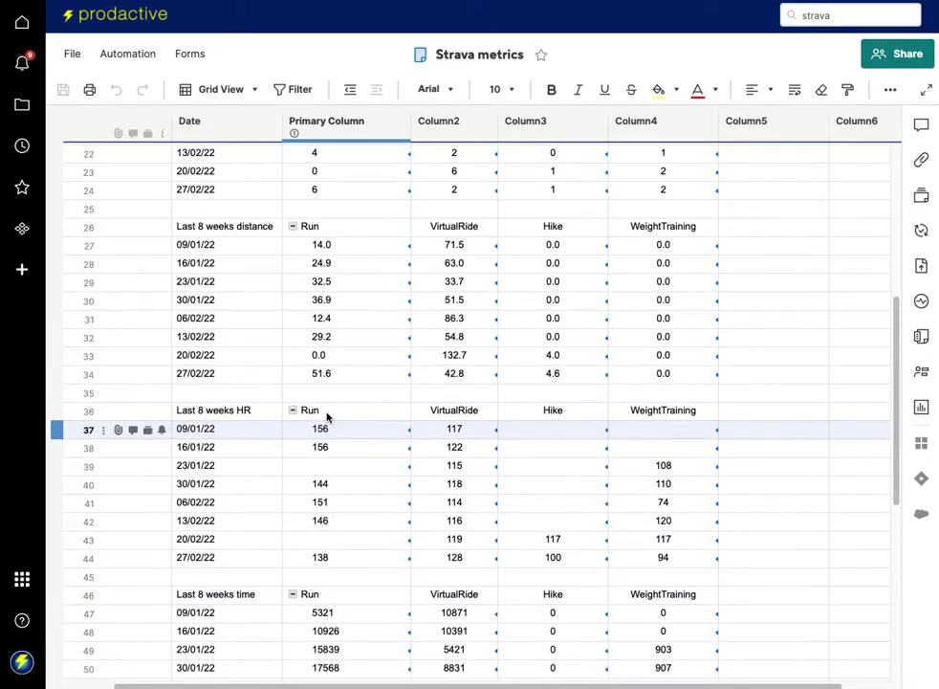
pyautogui.scroll(4, 327, 415)
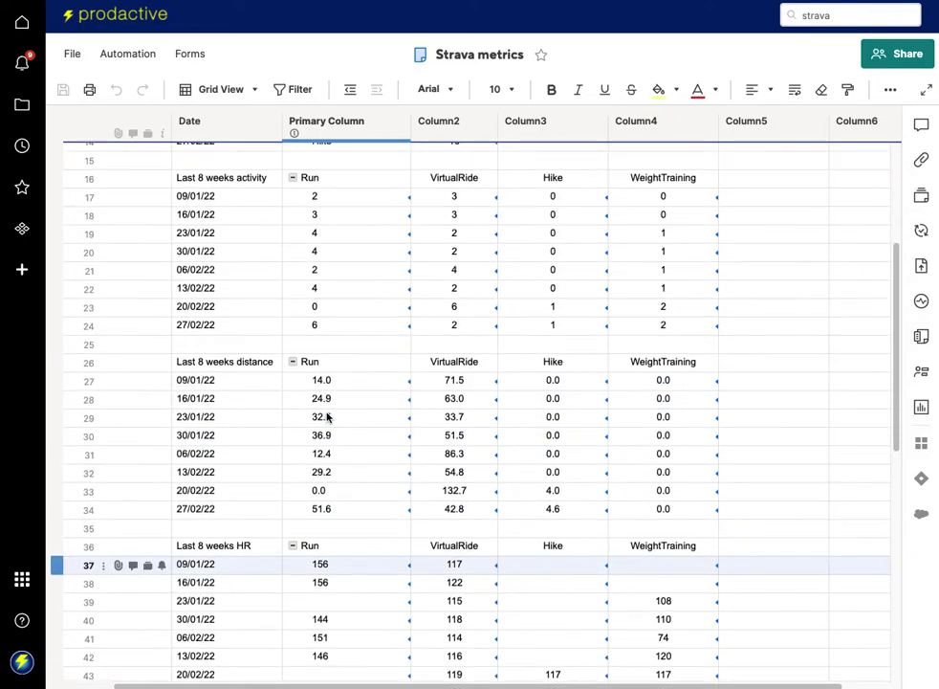
pyautogui.click(199, 369)
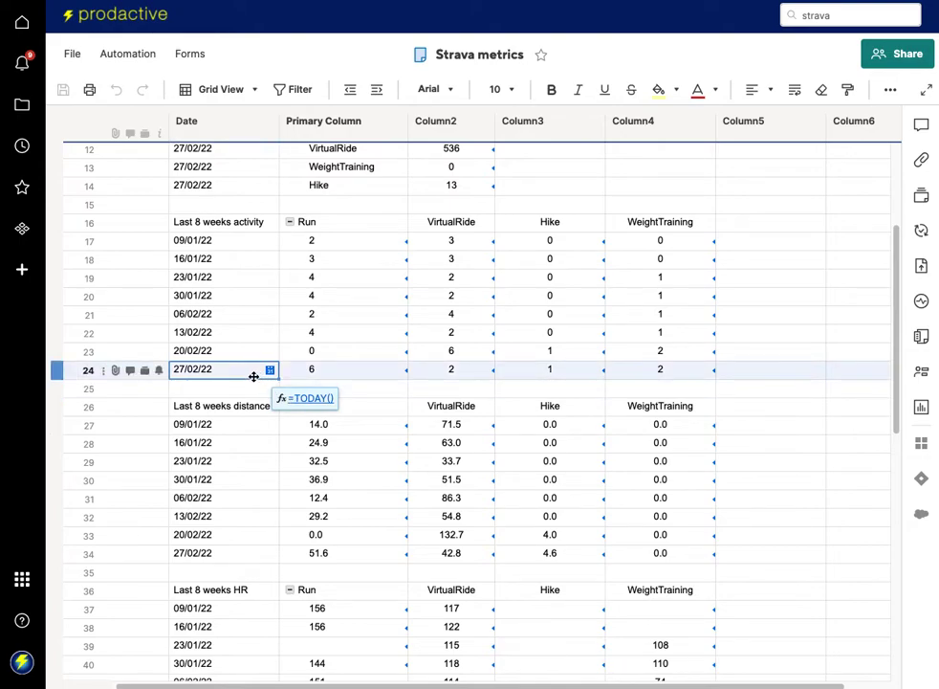
# Step: Inspect the =Date - 7 formulas in the Date cells of rows 23, 22 and 21
pyautogui.click(234, 354)
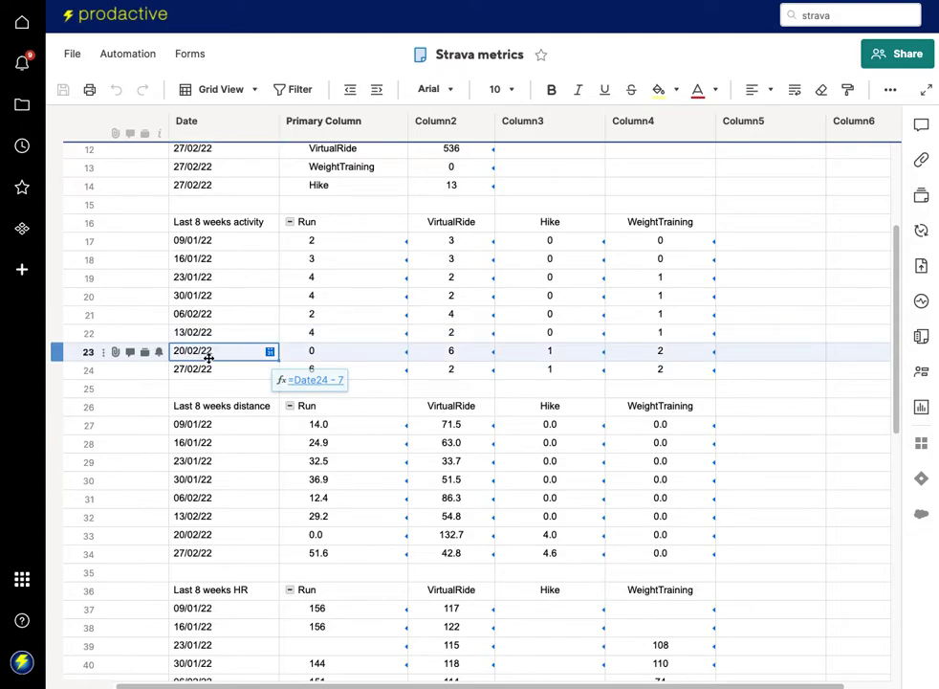
pyautogui.click(203, 334)
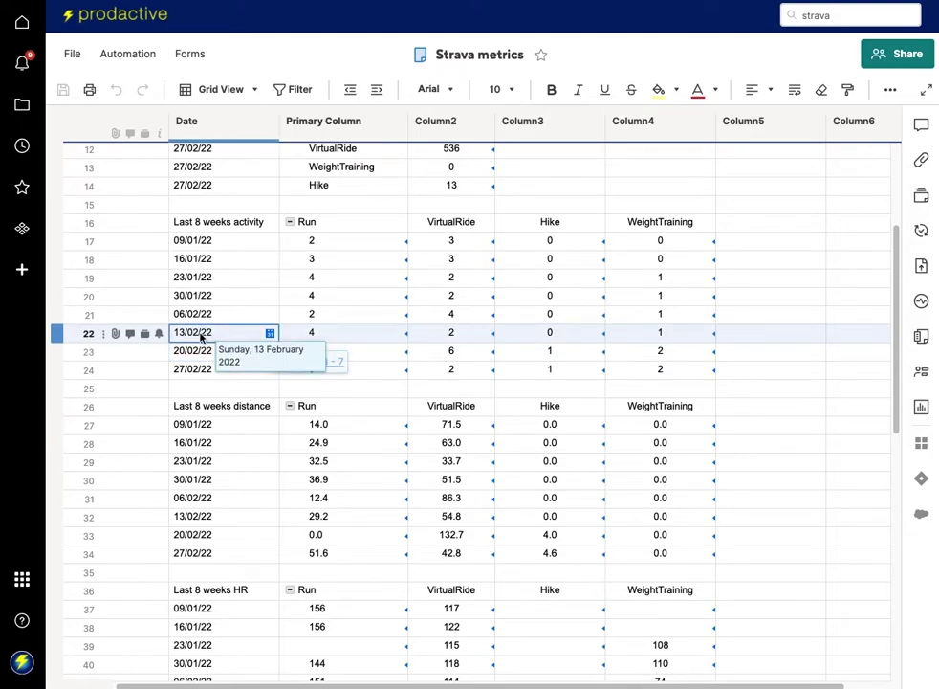
pyautogui.click(199, 315)
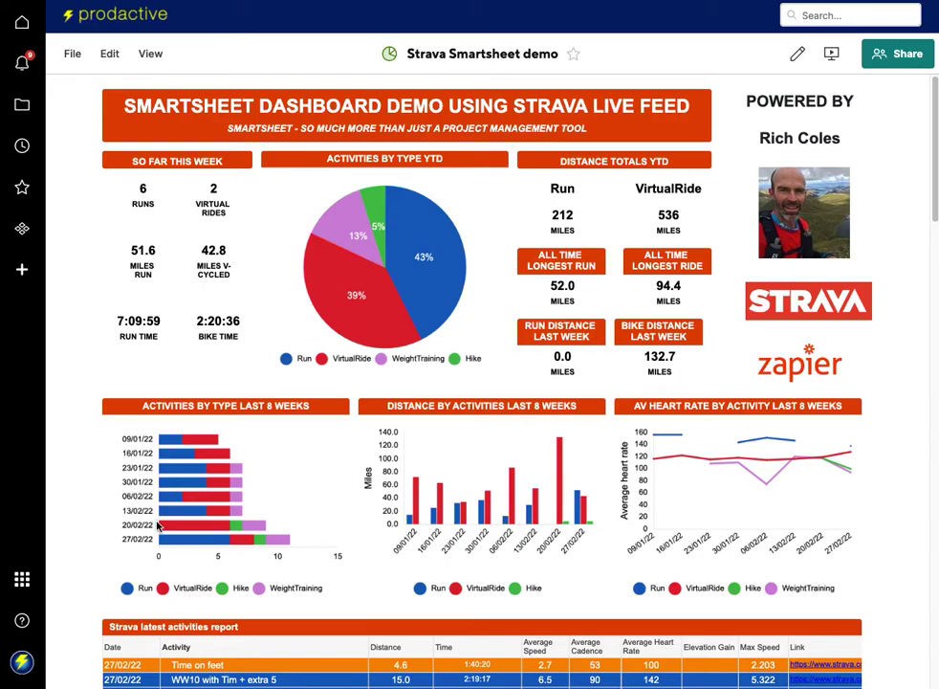
# Step: Scroll the dashboard down to the latest activities report
pyautogui.moveTo(158, 525)
pyautogui.scroll(-3, 440, 550)
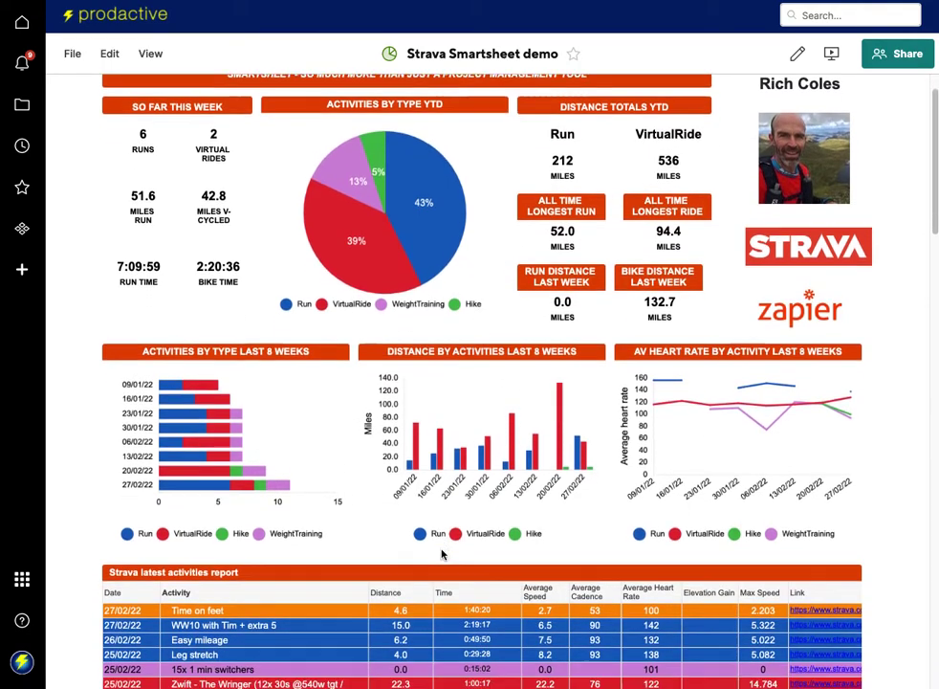
pyautogui.scroll(-2, 443, 541)
pyautogui.scroll(3, 445, 531)
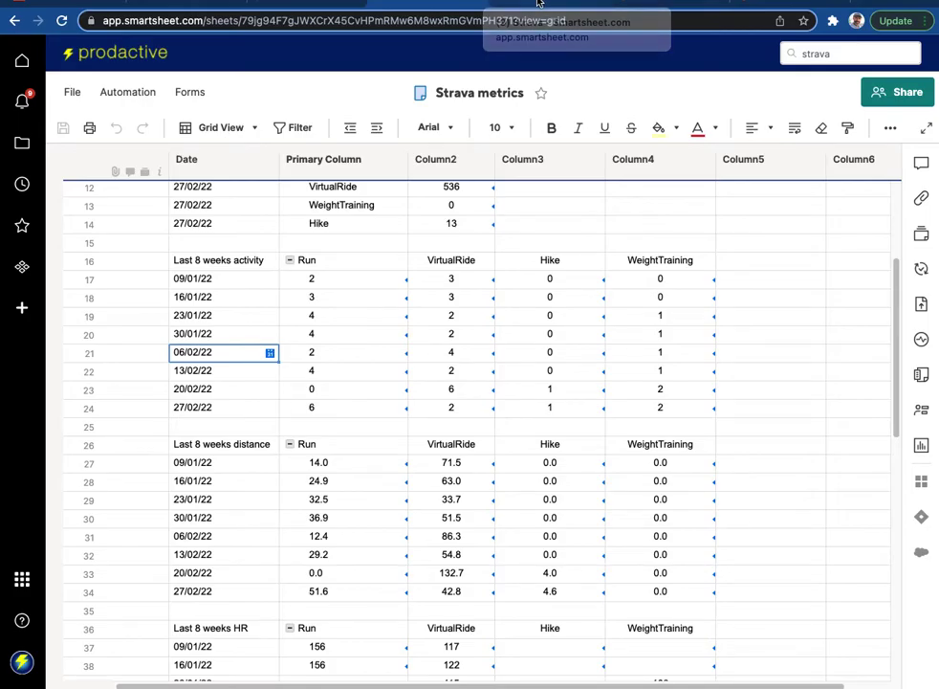
# Step: Browse the raw Strava activity sheet, then Ctrl+Tab over to the Strava Smartsheet demo dashboard
pyautogui.click(530, 3)
pyautogui.scroll(-1, 481, 433)
pyautogui.scroll(-10, 482, 432)
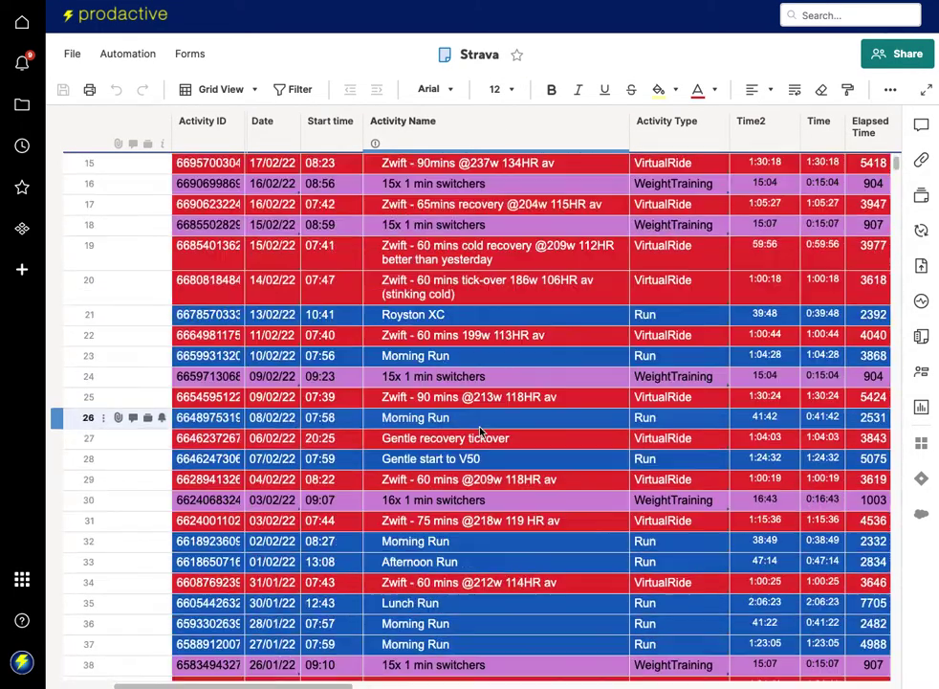
pyautogui.scroll(-20, 480, 432)
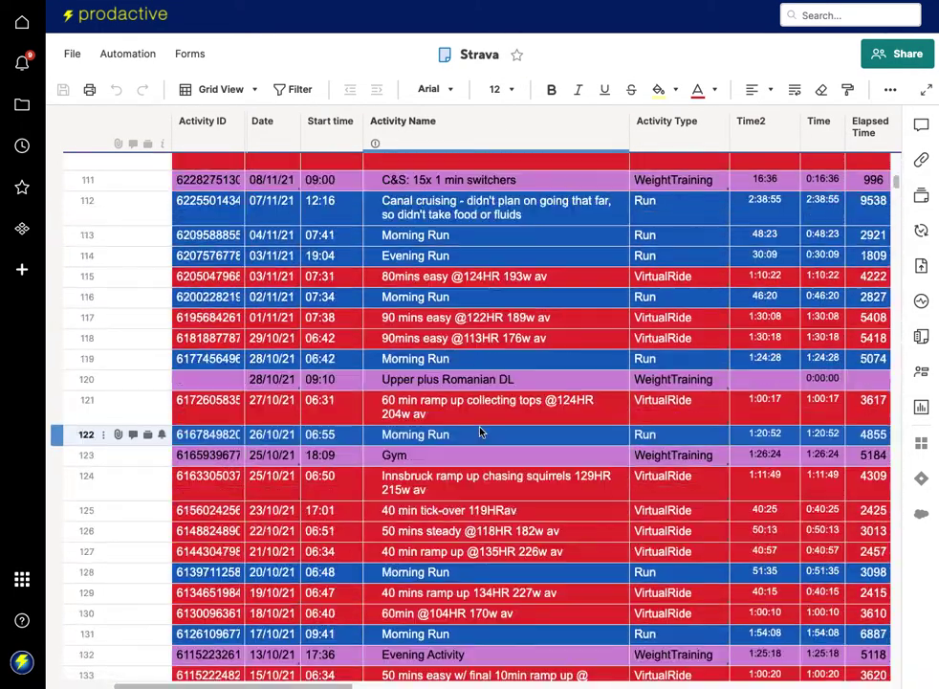
pyautogui.scroll(-20, 480, 432)
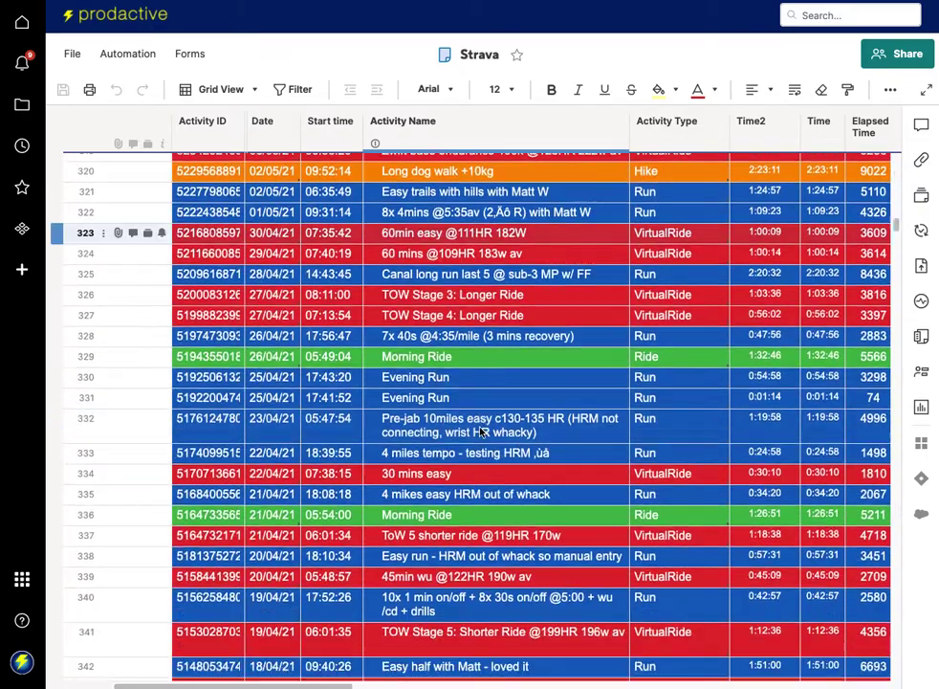
pyautogui.scroll(-10, 481, 433)
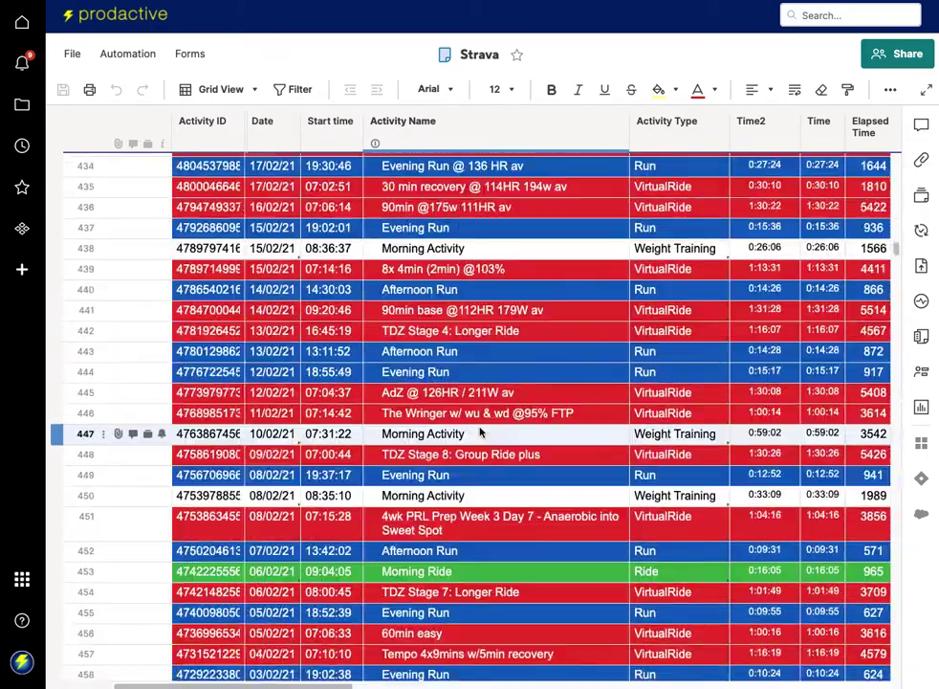
pyautogui.scroll(20, 480, 433)
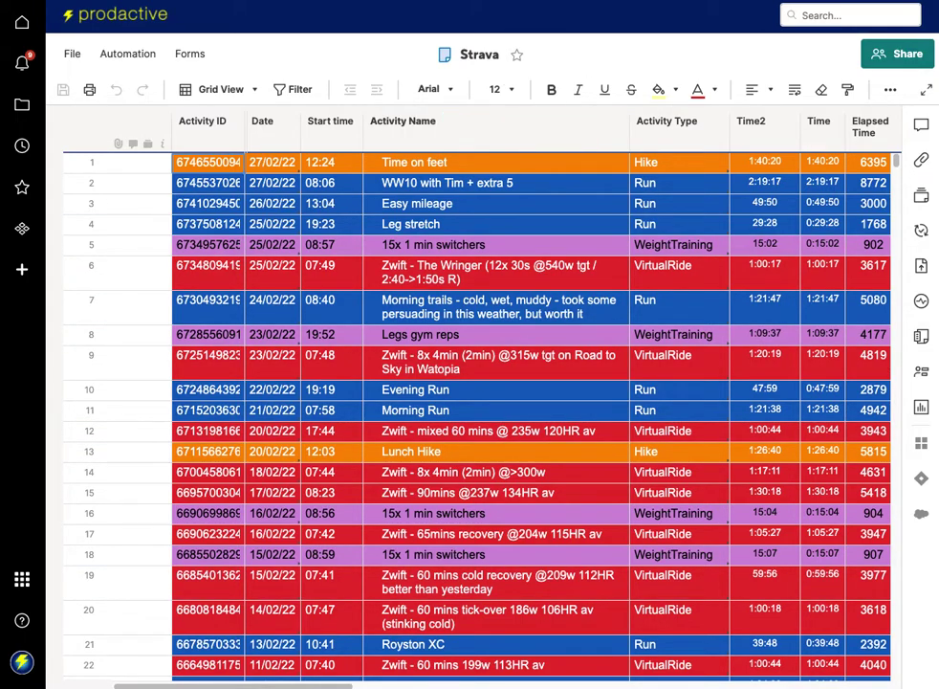
pyautogui.hotkey('ctrl', 'Tab')
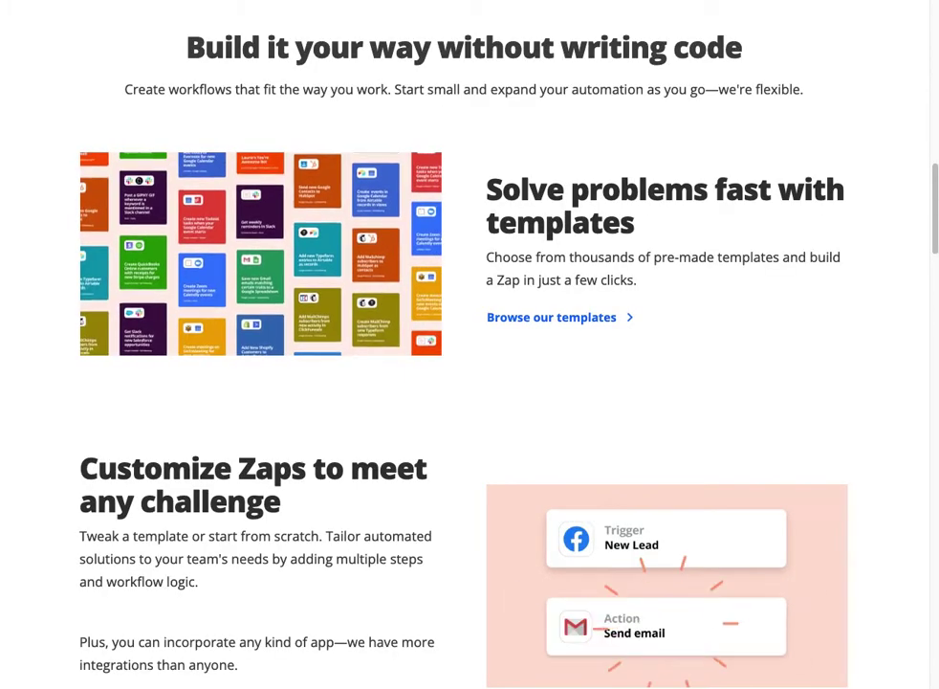
# Step: Scroll through Zapier's How it works page on template Zaps and multi-step workflows
pyautogui.scroll(1, 651, 181)
pyautogui.scroll(-1, 647, 215)
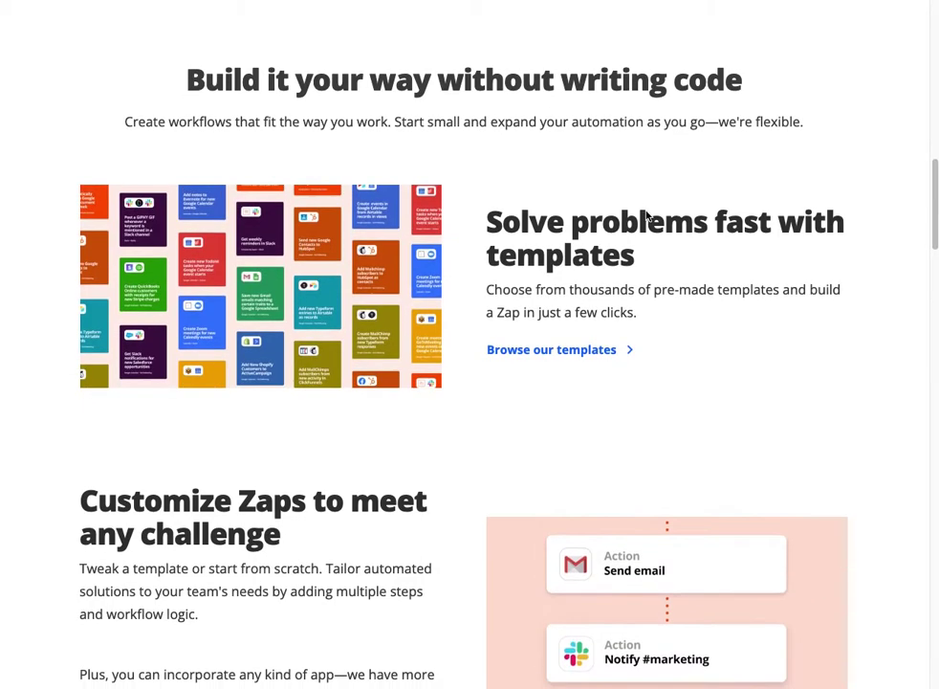
pyautogui.scroll(2, 646, 215)
pyautogui.scroll(15, 647, 215)
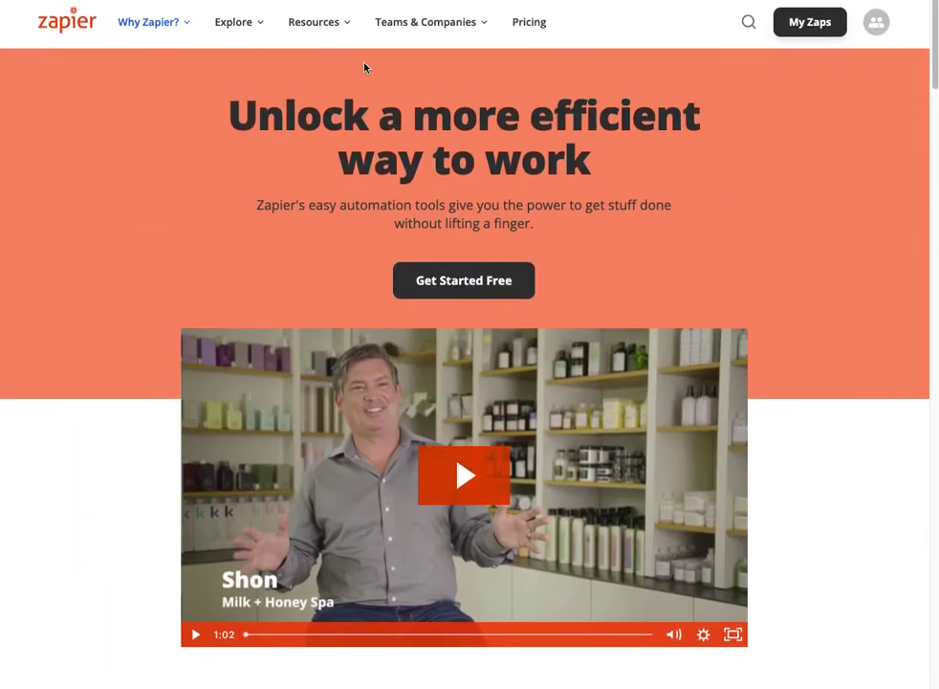
pyautogui.moveTo(201, 8)
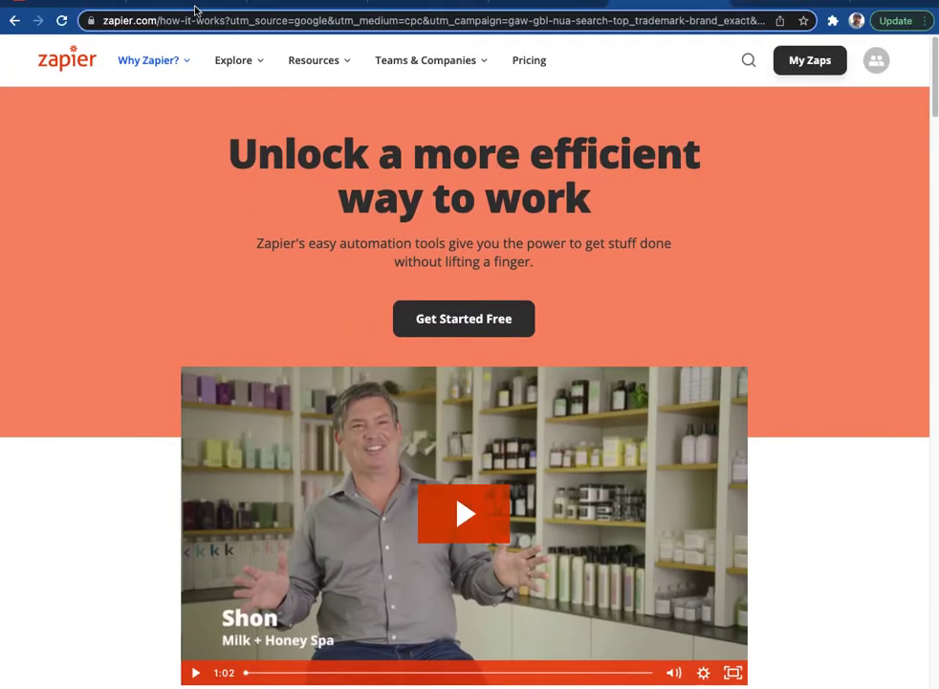
pyautogui.moveTo(158, 59)
pyautogui.scroll(-10, 243, 176)
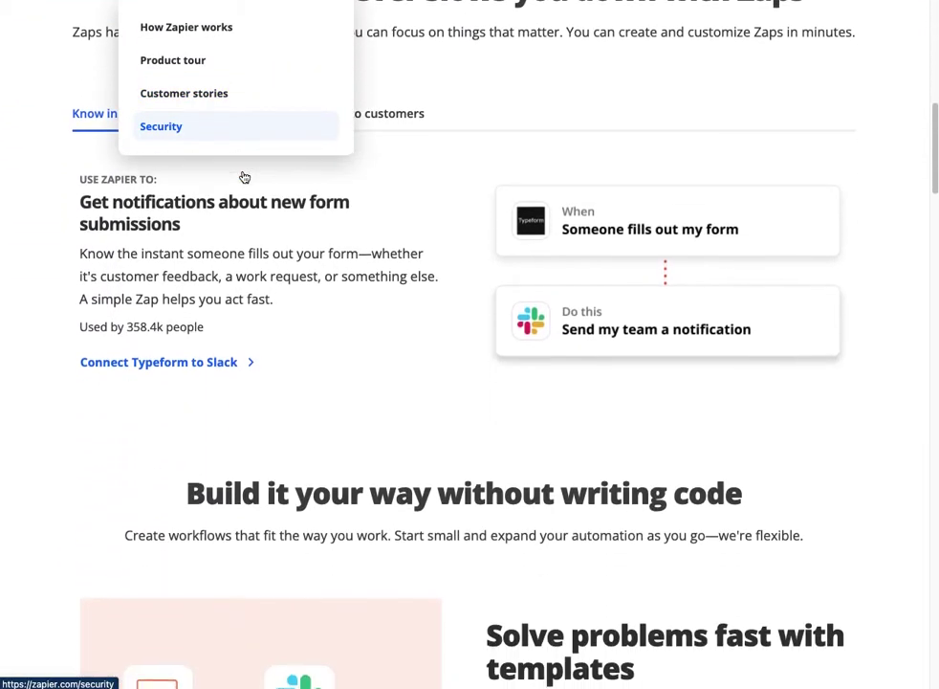
pyautogui.scroll(-3, 244, 176)
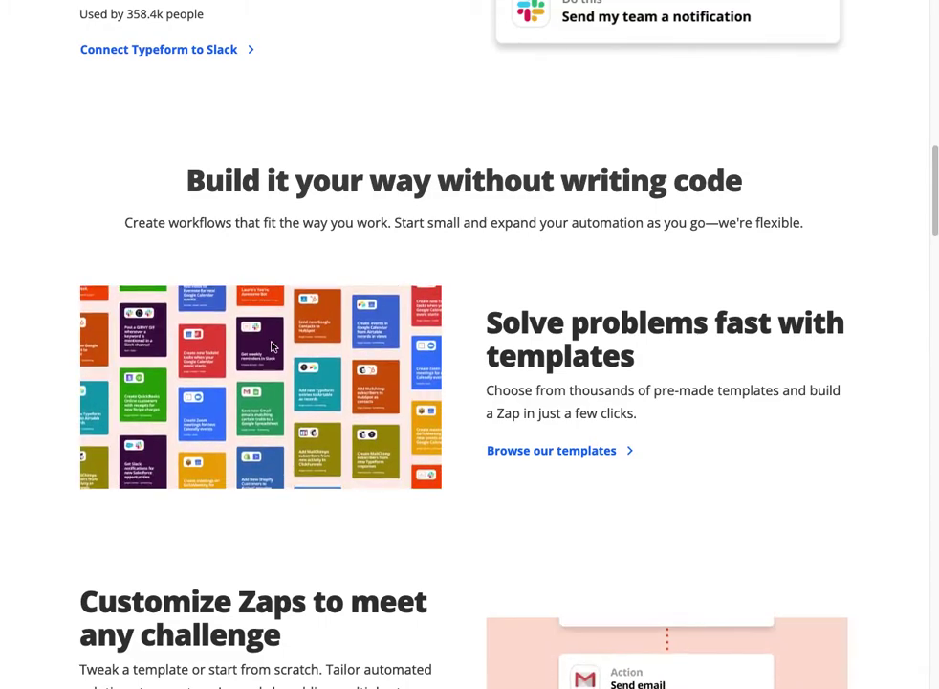
pyautogui.scroll(-2, 298, 574)
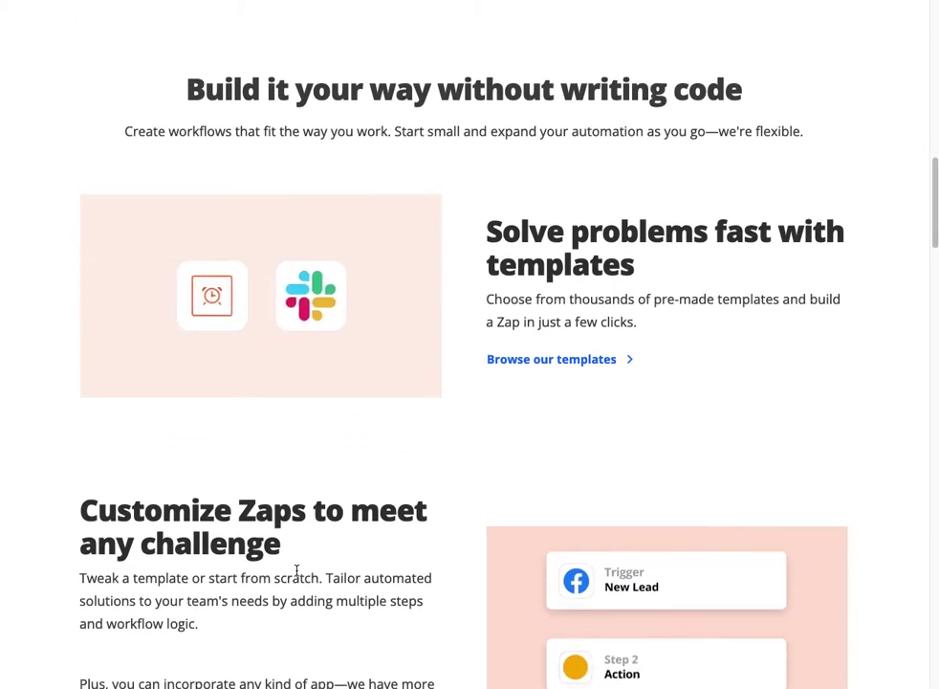
pyautogui.scroll(-1, 297, 572)
pyautogui.scroll(-1, 297, 574)
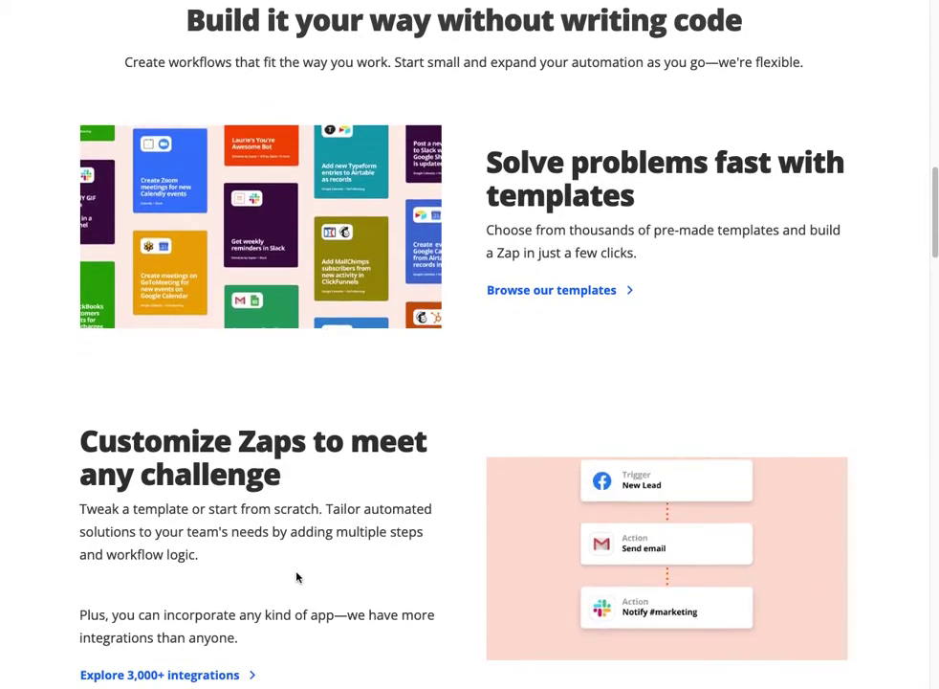
pyautogui.scroll(-1, 297, 574)
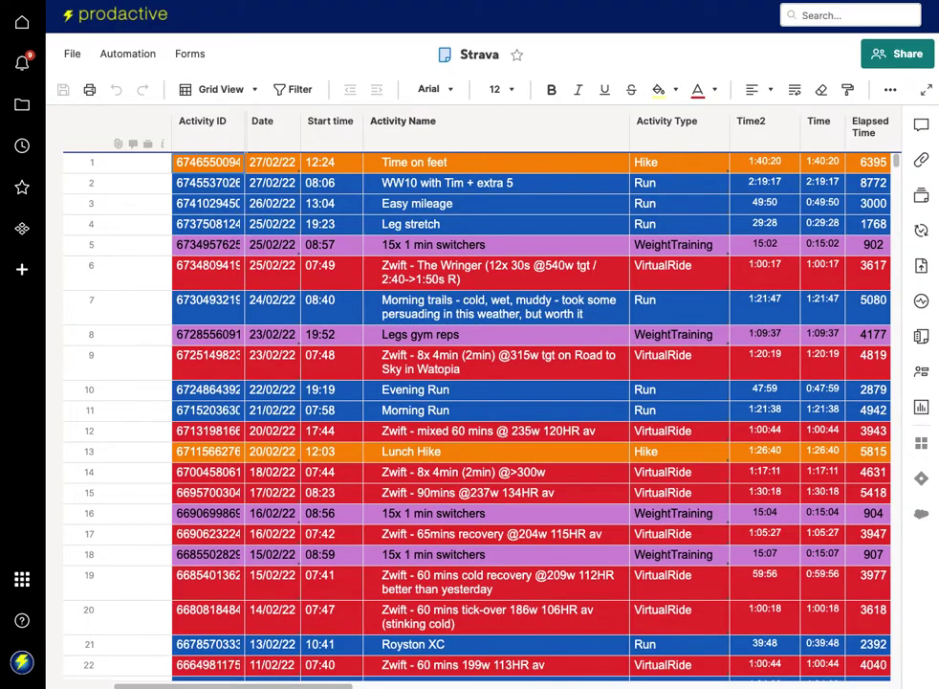
# Step: Scroll right across the Strava sheet's columns, then back left to the start
pyautogui.hscroll(3, 593, 271)
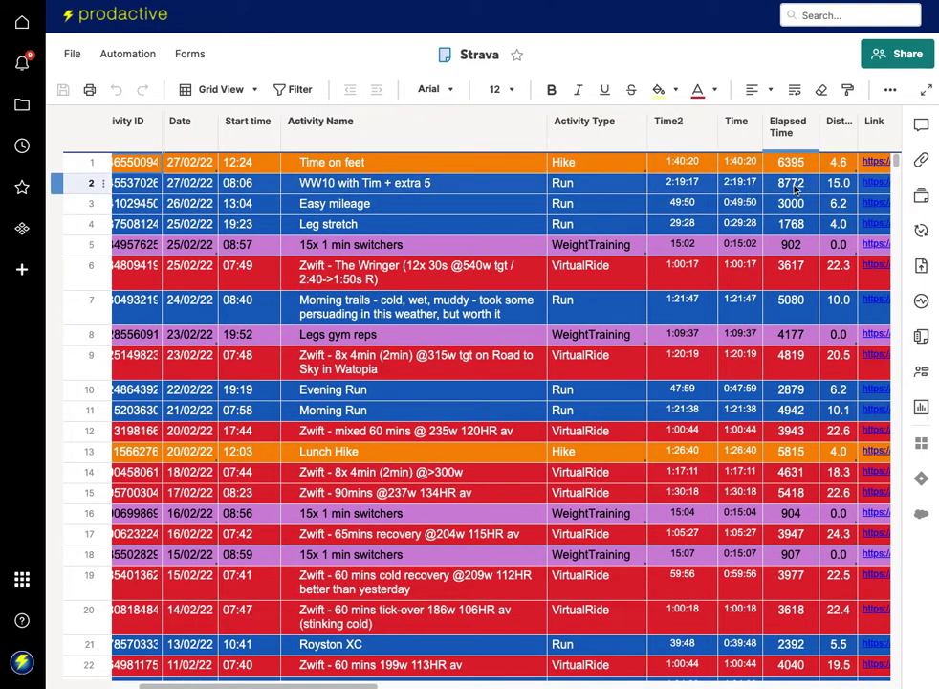
pyautogui.hscroll(4, 762, 196)
pyautogui.hscroll(8, 763, 197)
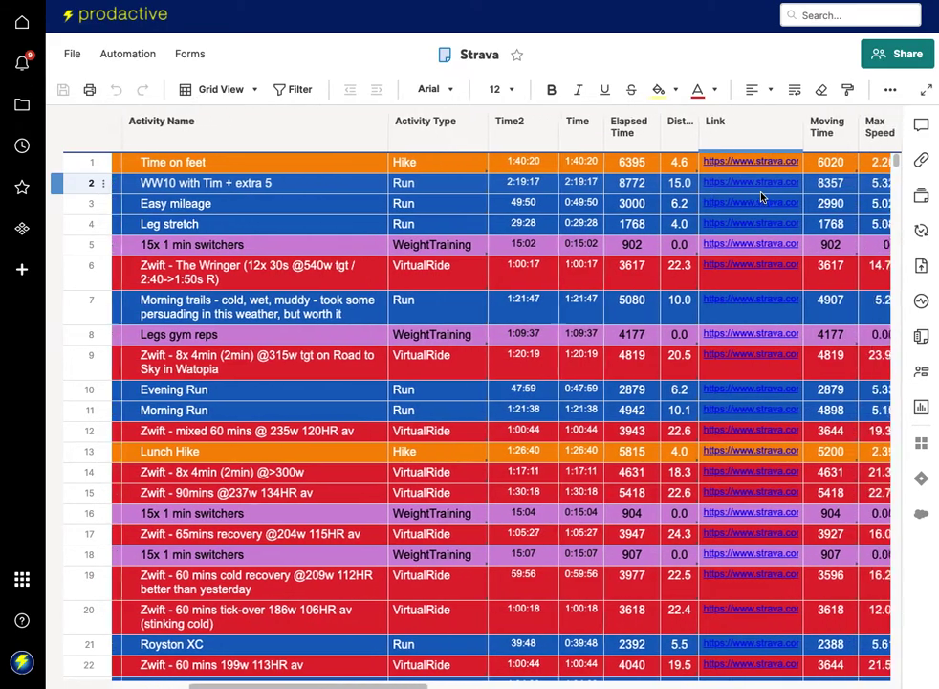
pyautogui.hscroll(3, 762, 196)
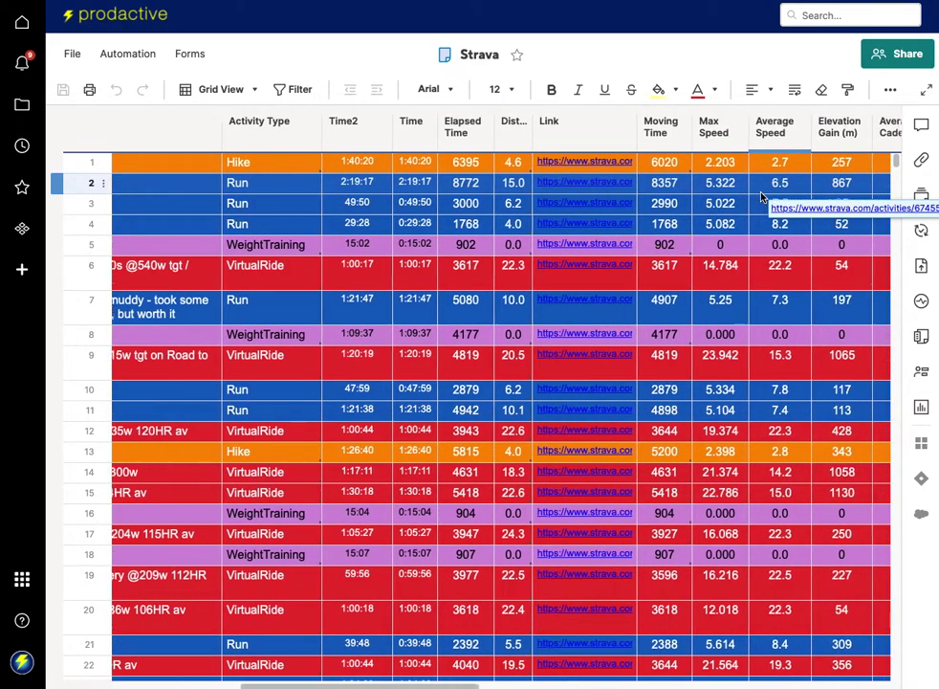
pyautogui.hscroll(3, 719, 209)
pyautogui.hscroll(8, 719, 209)
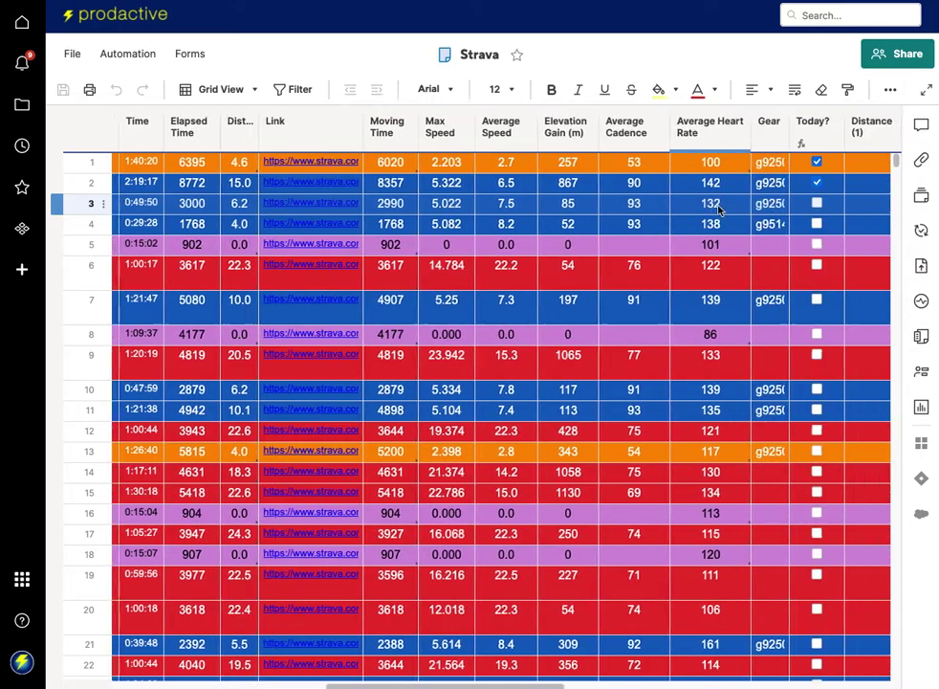
pyautogui.hscroll(-4, 720, 209)
pyautogui.hscroll(-20, 719, 209)
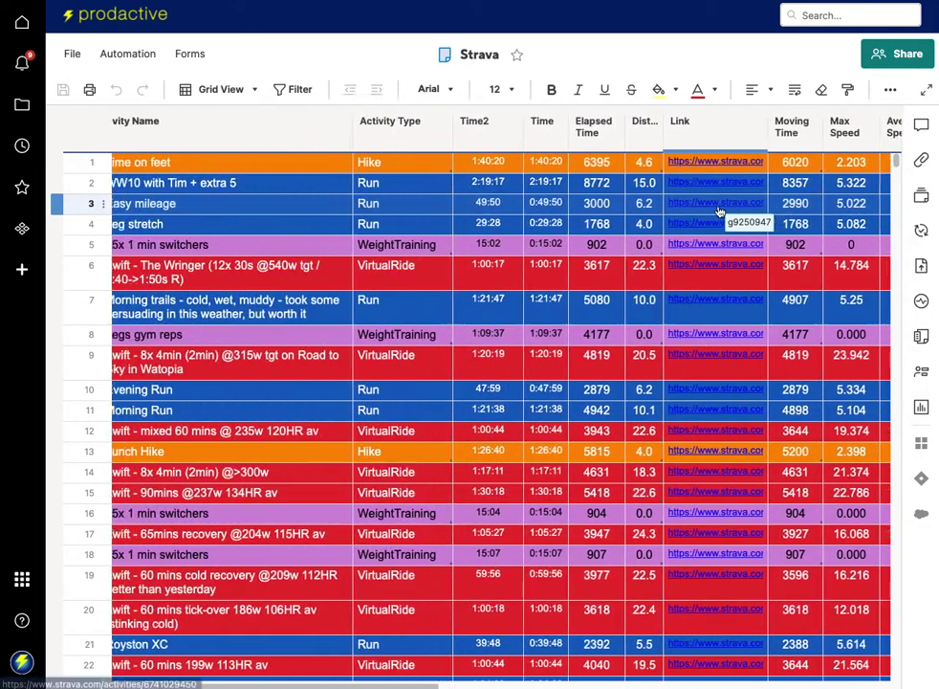
pyautogui.scroll(-1, 409, 278)
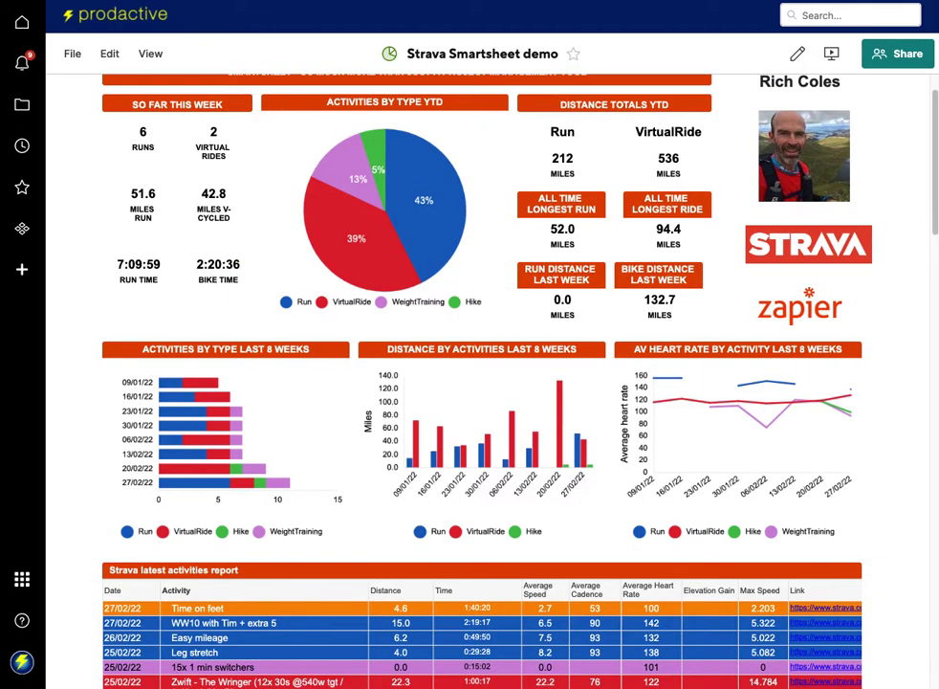
pyautogui.scroll(2, 316, 287)
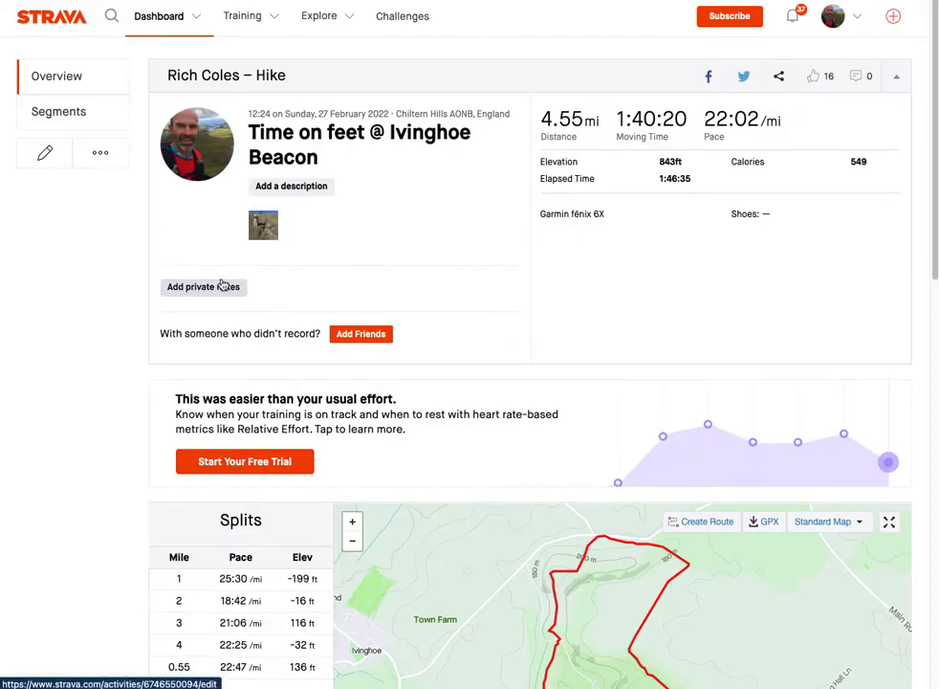
# Step: Review the Time on feet hike page, return to the dashboard, then show the Prodactive title slide
pyautogui.scroll(-1, 222, 279)
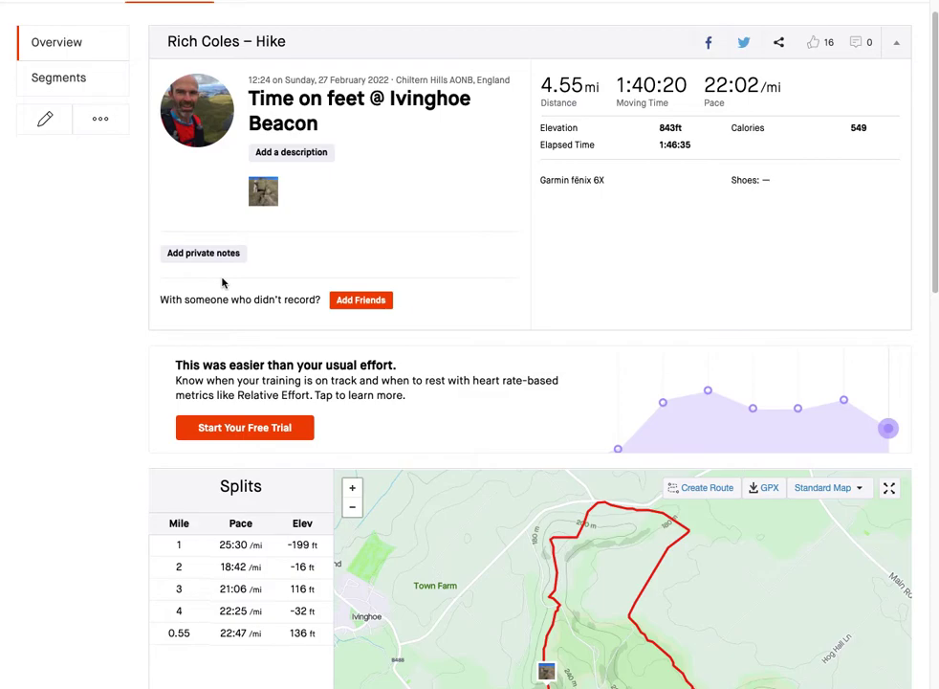
pyautogui.scroll(1, 254, 444)
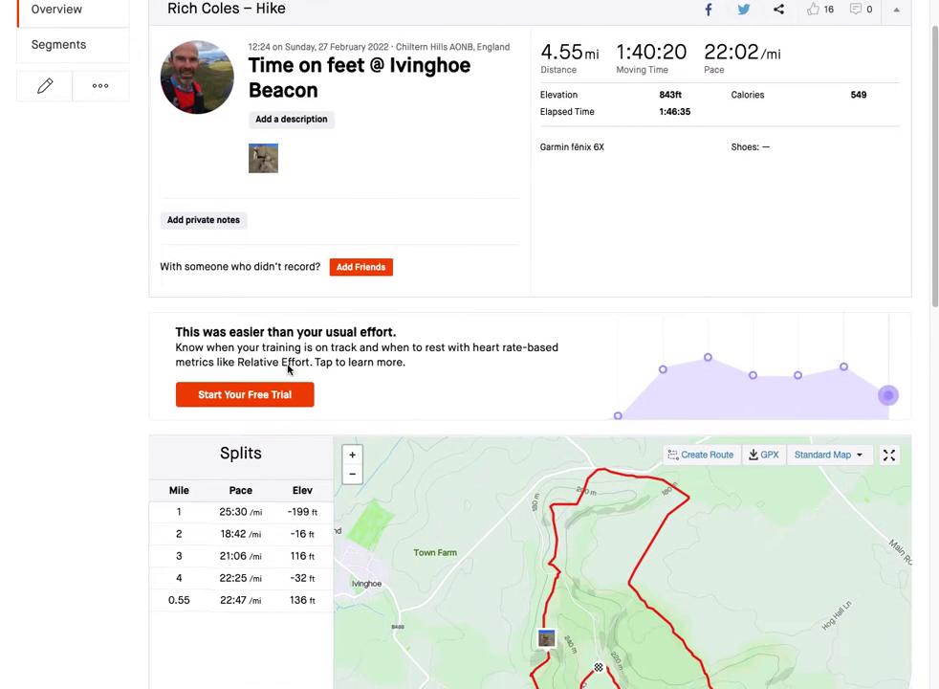
pyautogui.scroll(-3, 287, 367)
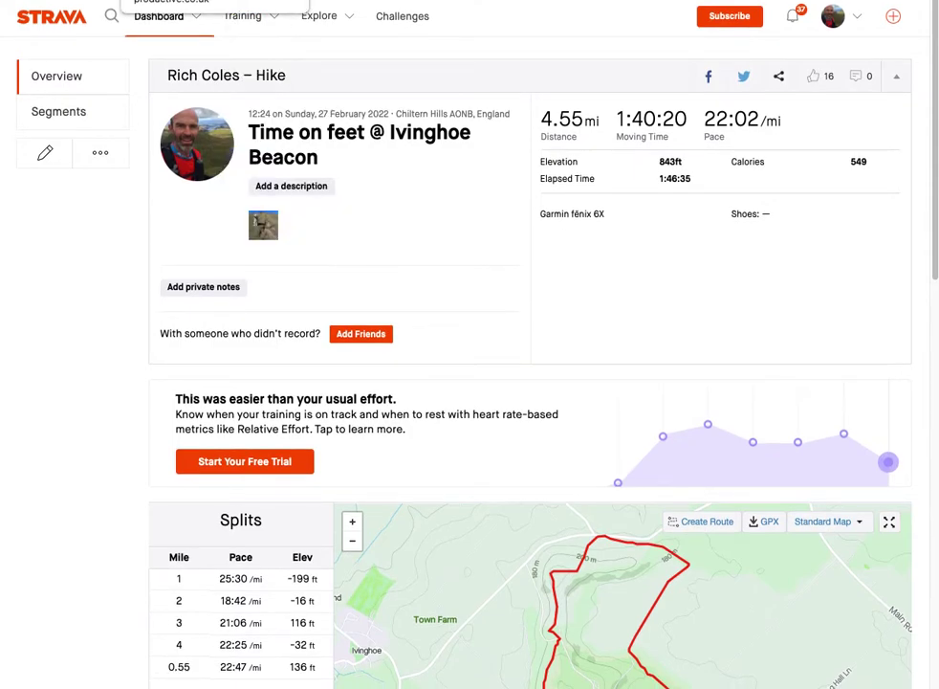
pyautogui.click(287, 0)
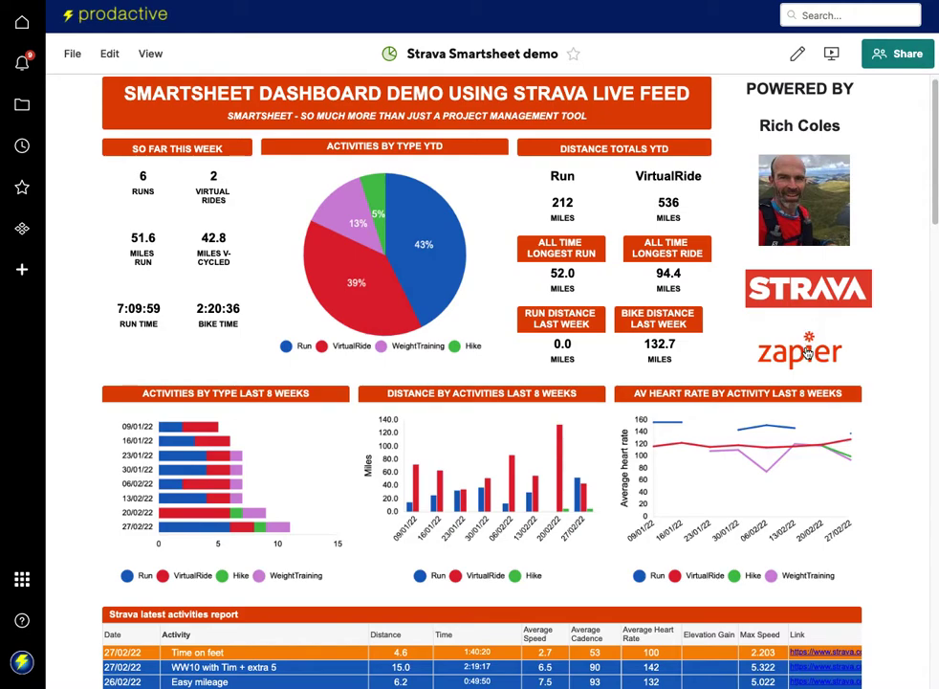
pyautogui.hotkey('ctrl', 'Right')
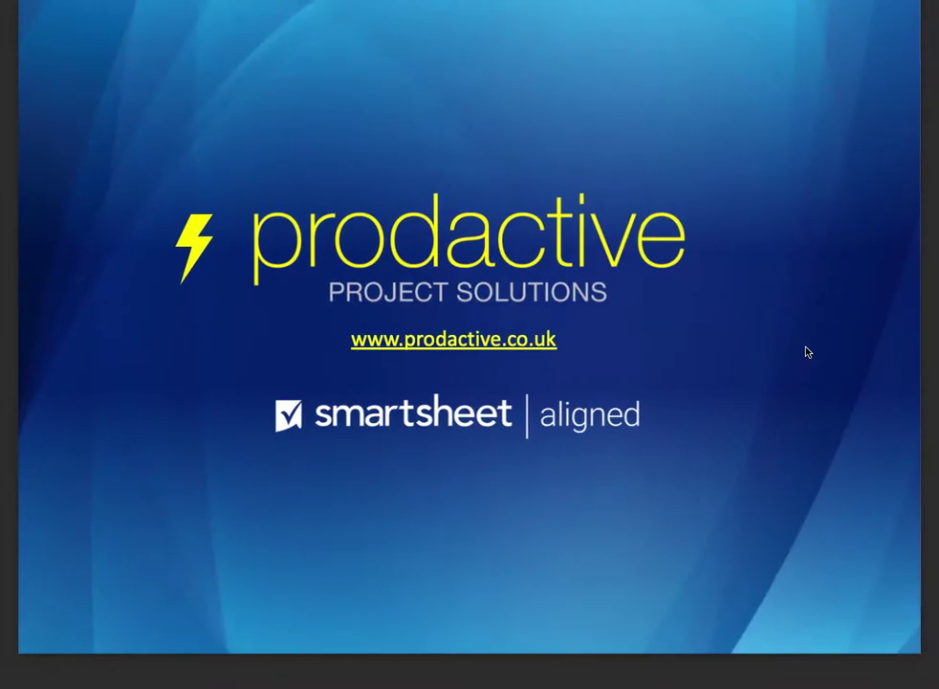